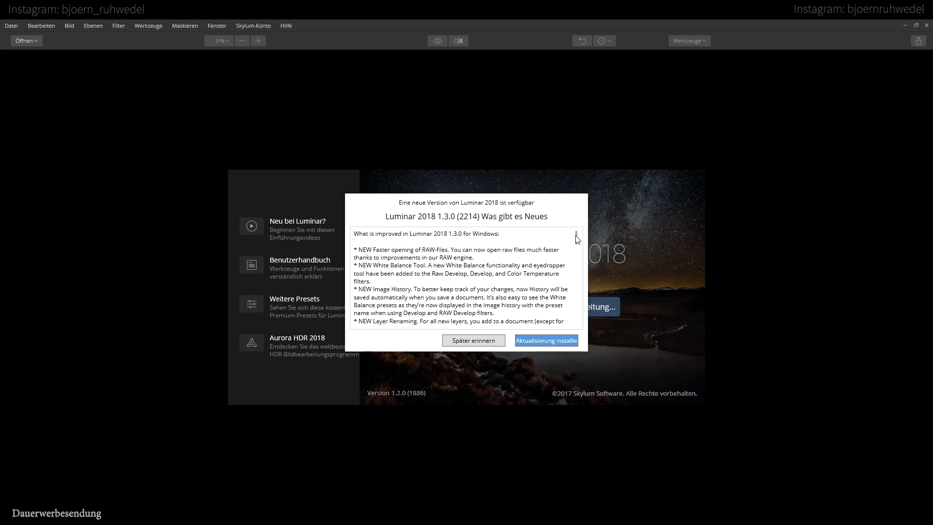
- Read through the Luminar 2018 1.3.0 release notes down to the list of newly supported cameras
scroll(577, 242, down, 2)
drag(577, 241, 581, 295)
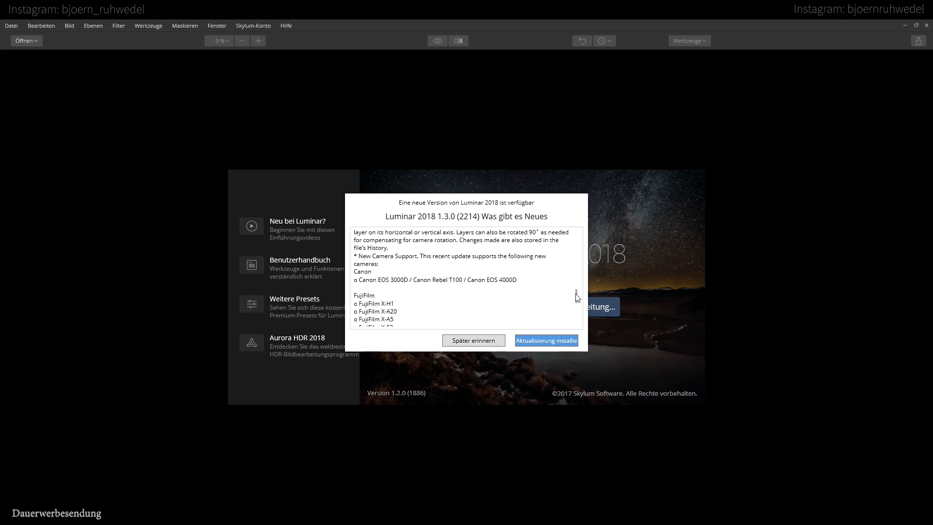
drag(576, 293, 579, 303)
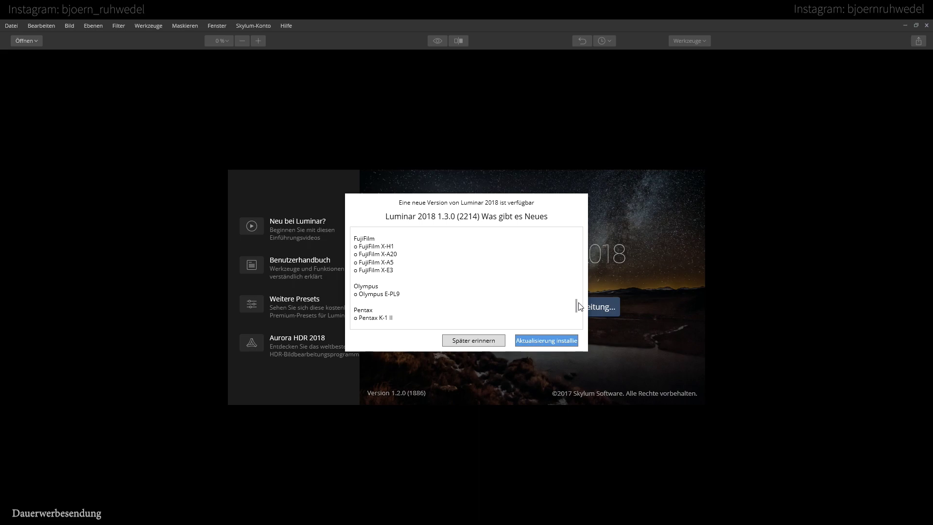
drag(578, 303, 578, 312)
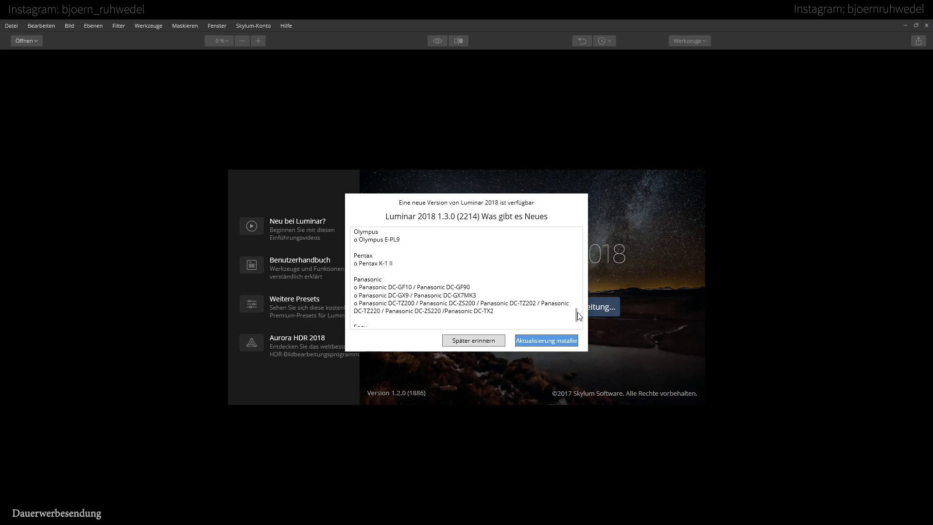
drag(578, 312, 578, 315)
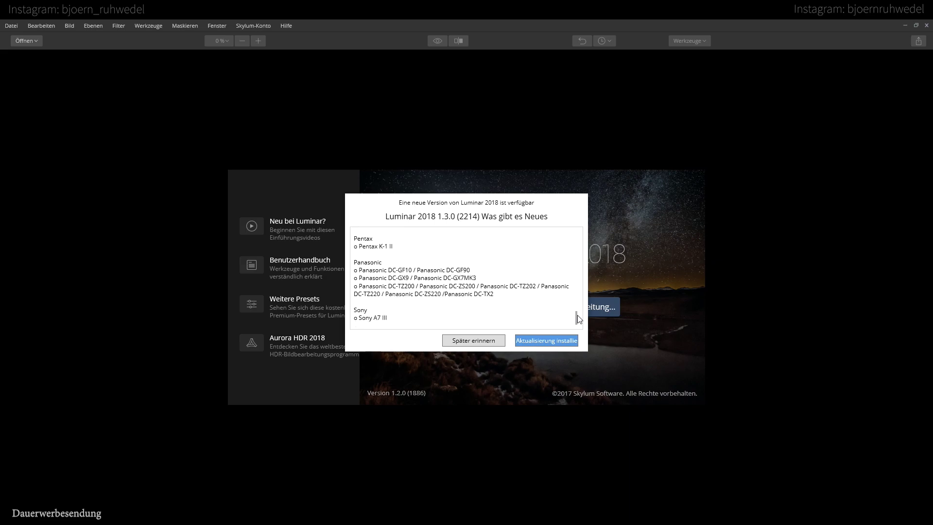
drag(577, 315, 577, 319)
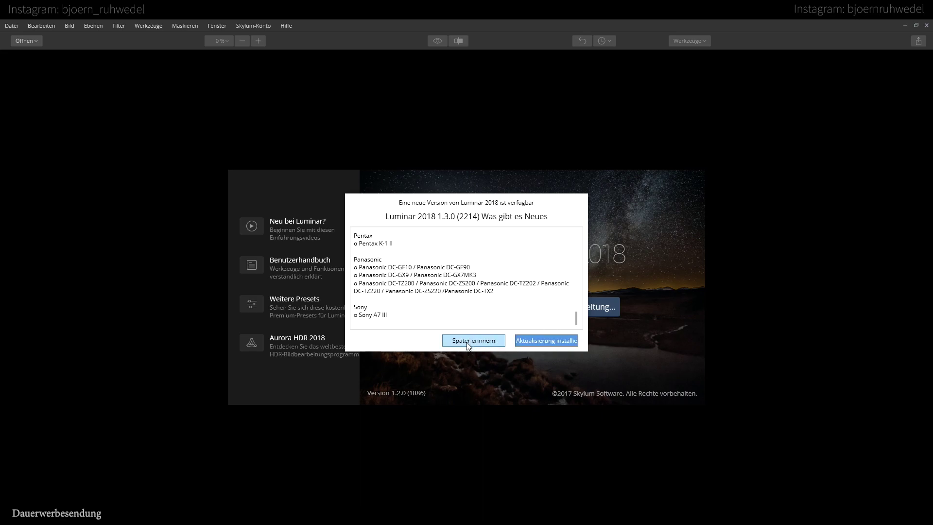
- Download and install the offered Luminar 2018 1.3.0 update
click(573, 346)
click(550, 337)
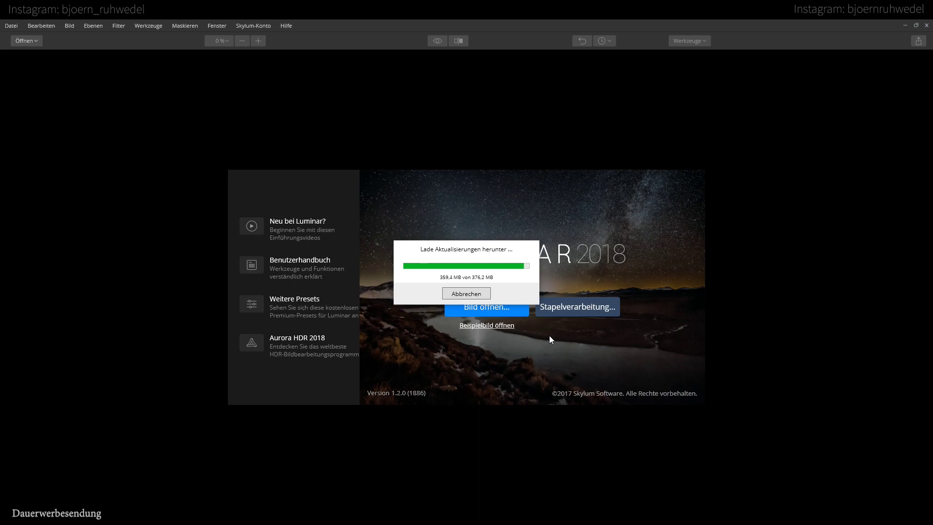
click(452, 290)
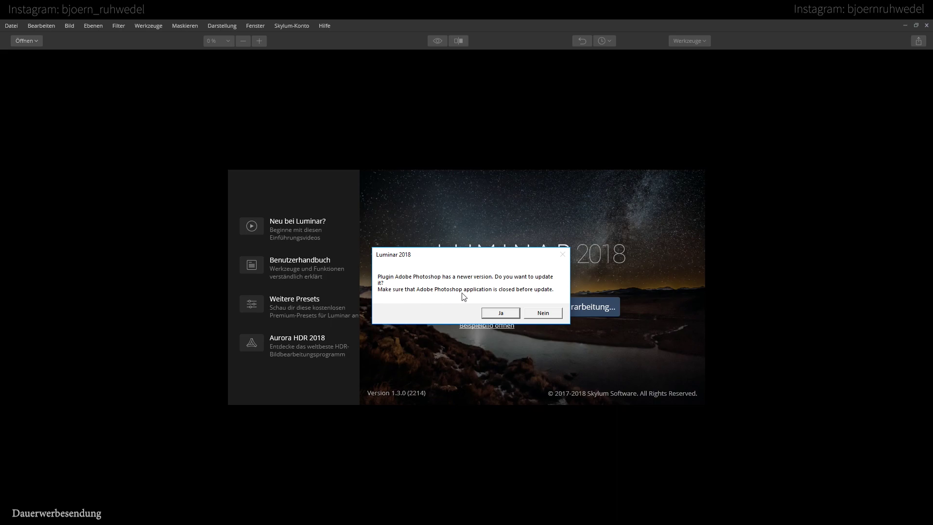
- Update the Adobe Photoshop and Adobe Photoshop Lightroom plugins to the newer version
click(501, 313)
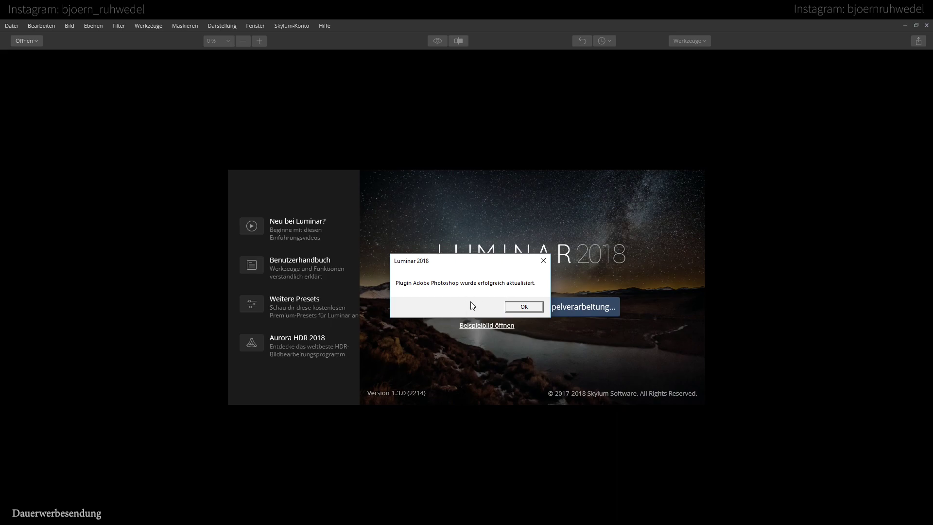
click(524, 308)
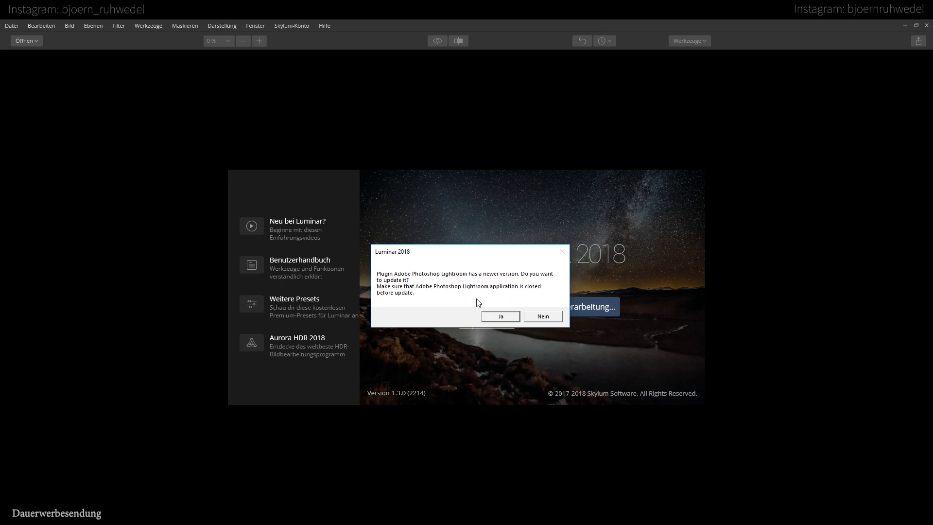
click(501, 316)
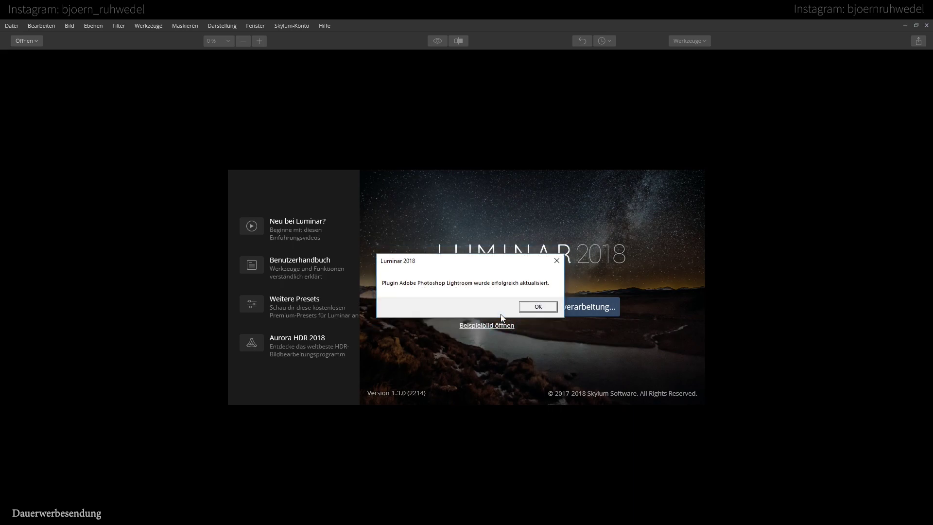
click(540, 307)
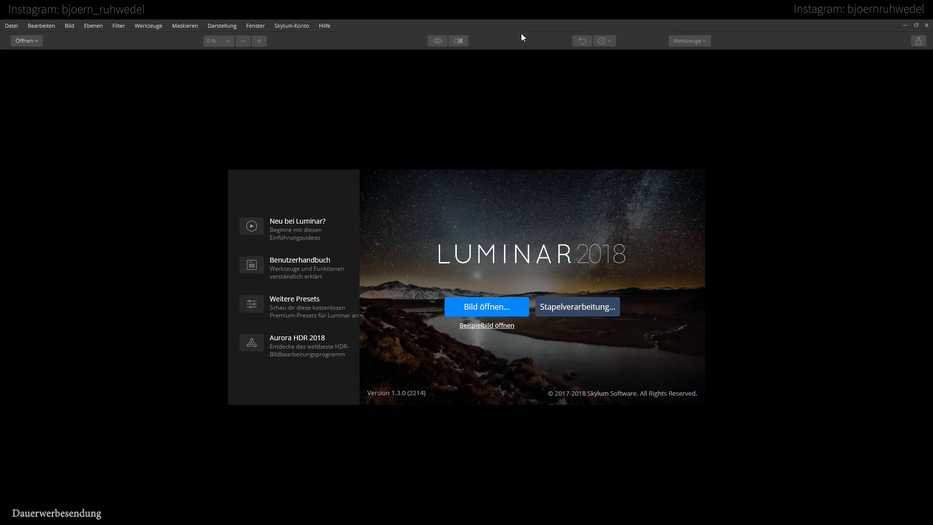
- Open the raw image DSC00002 from the folder 2018_06_29 Sonnenuntergang Essigberg
click(486, 309)
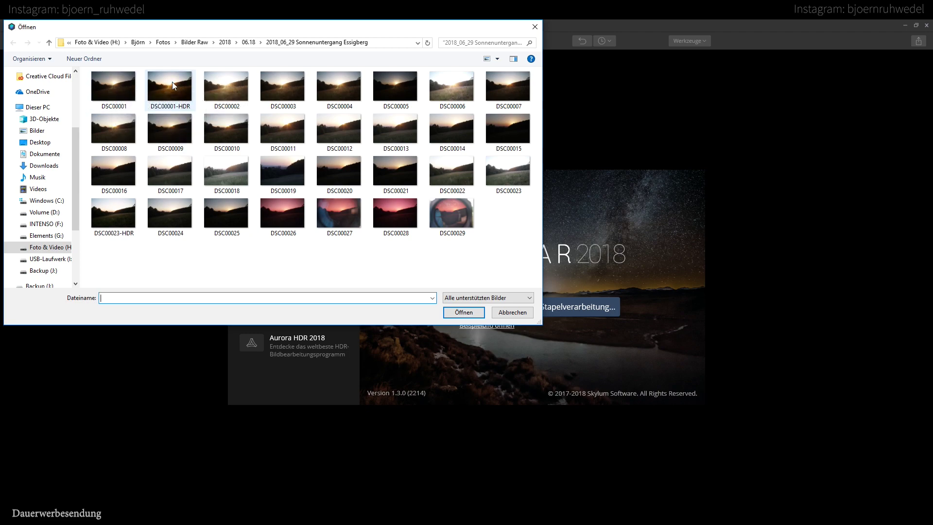
mouse_move(228, 84)
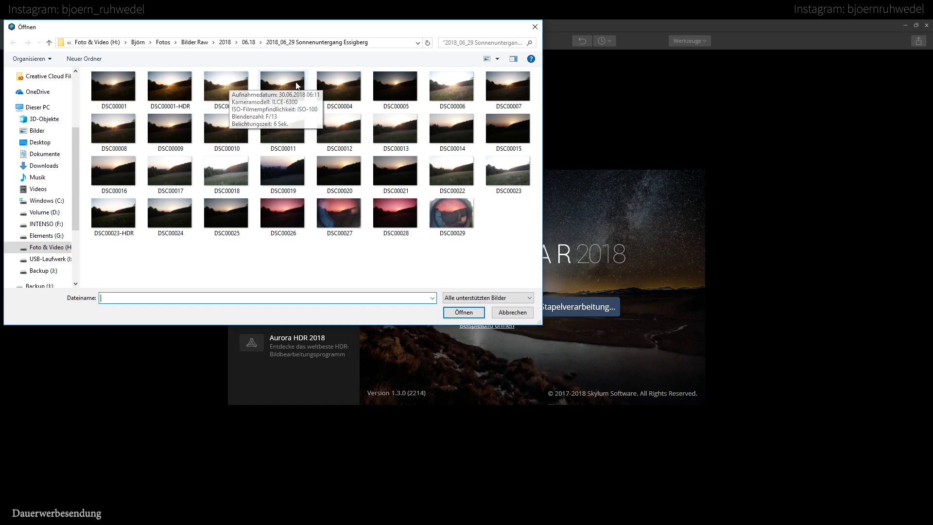
mouse_move(278, 85)
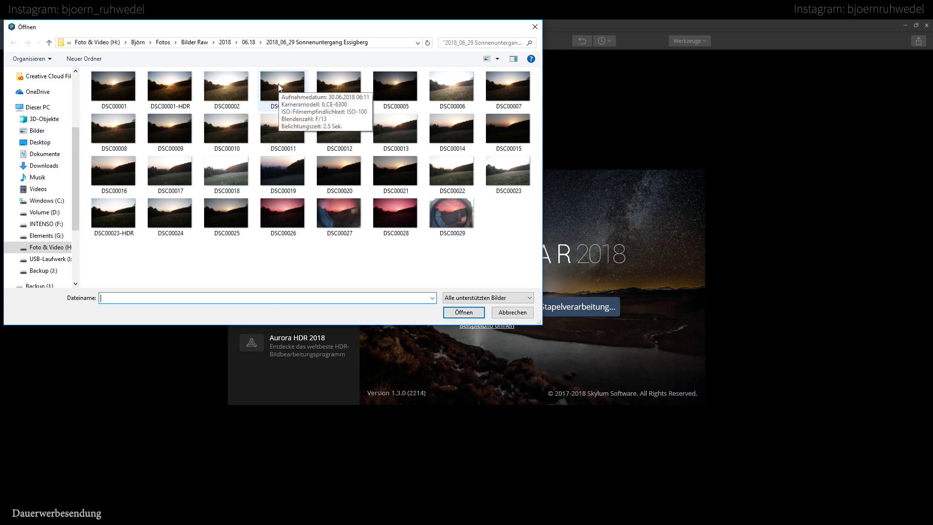
double_click(225, 83)
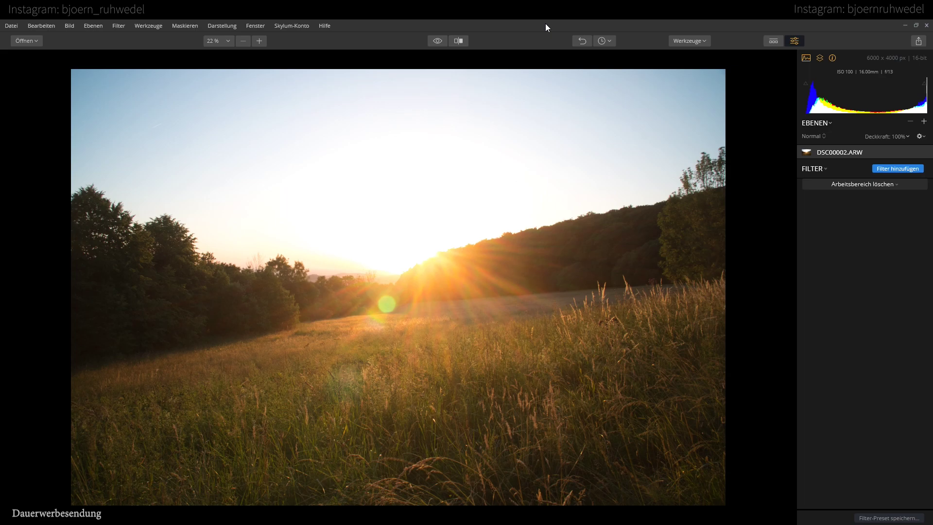
- Add the RAW-Entwicklung filter to the image and keep its profile on Luminar Standard
click(899, 171)
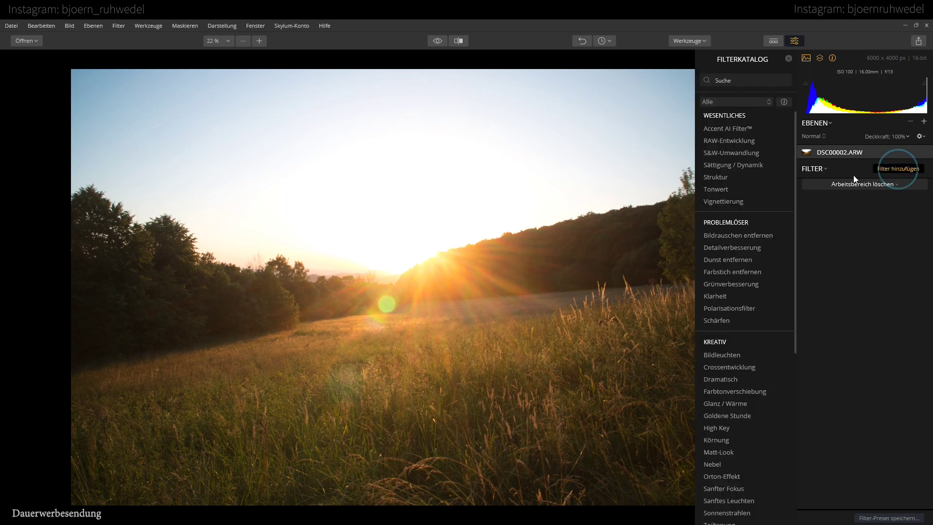
click(730, 140)
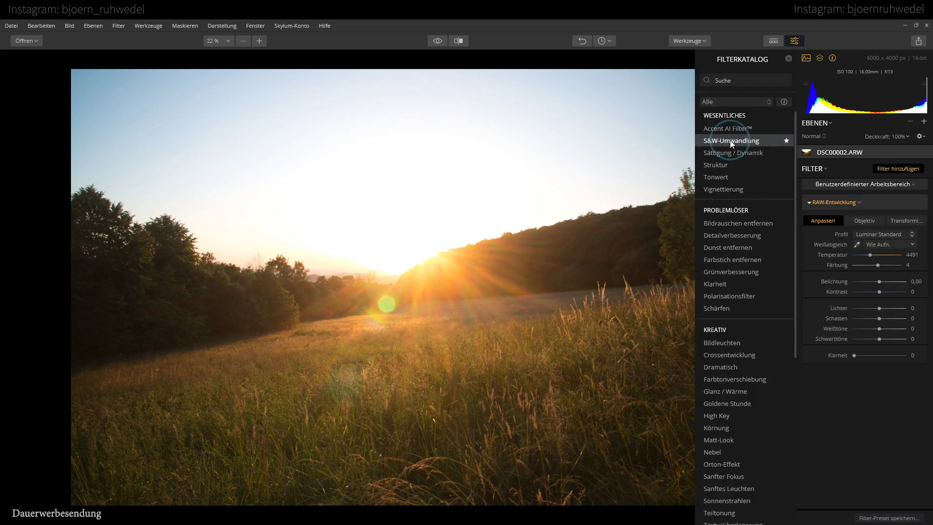
click(787, 57)
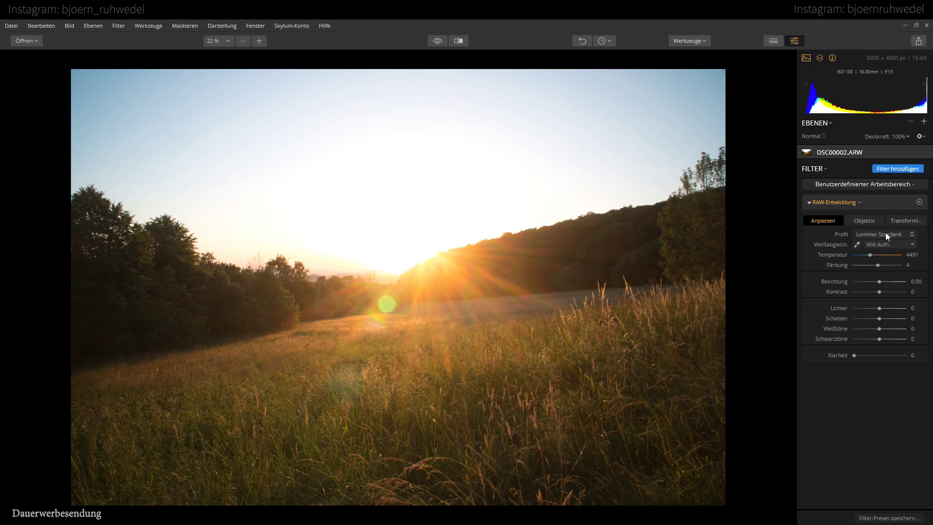
click(900, 236)
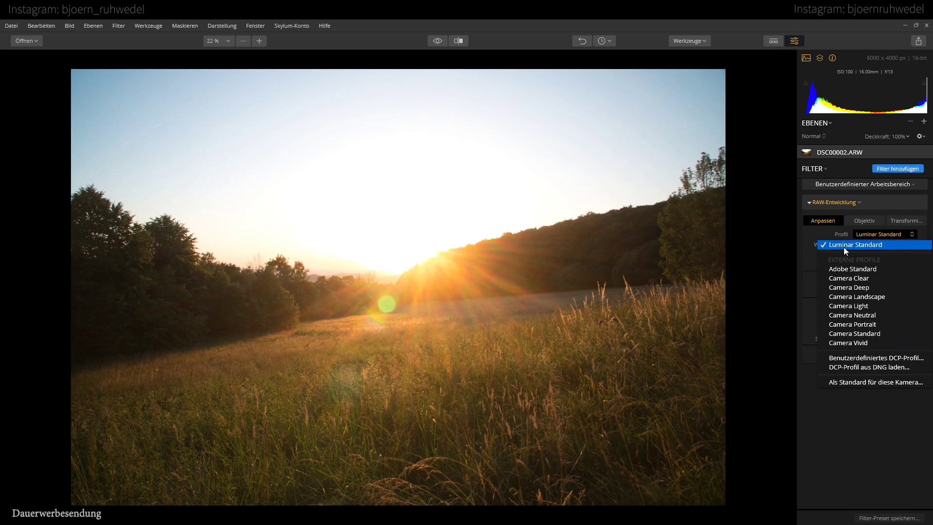
click(823, 245)
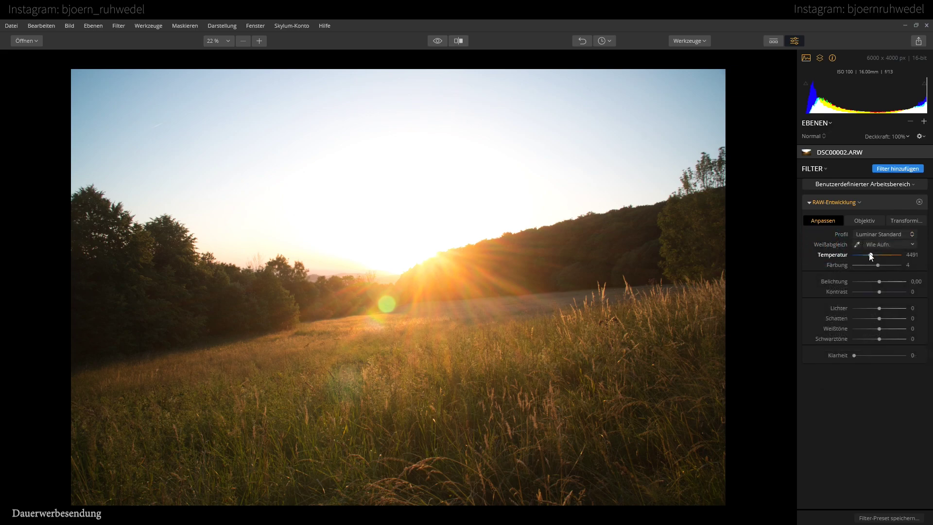
- Try the white balance presets Tageslicht, Bewölkt, Schatten, Glühlampe, Kunstlicht and Blitz, and return to Wie Aufn
click(912, 246)
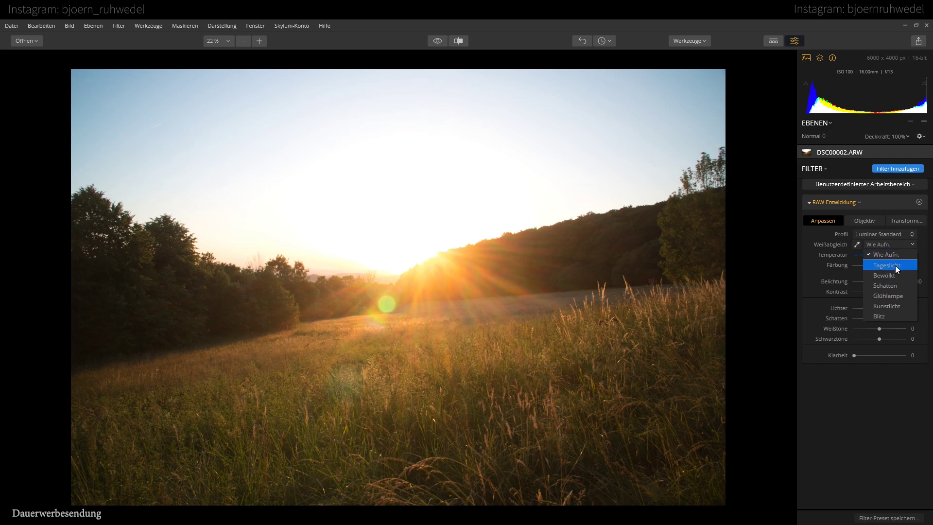
click(895, 265)
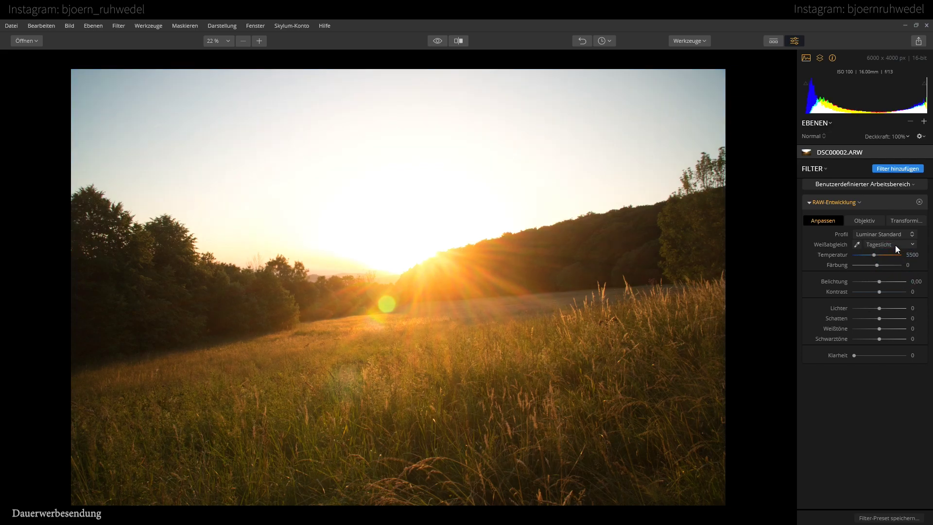
click(896, 245)
click(891, 273)
click(899, 246)
click(895, 283)
click(891, 246)
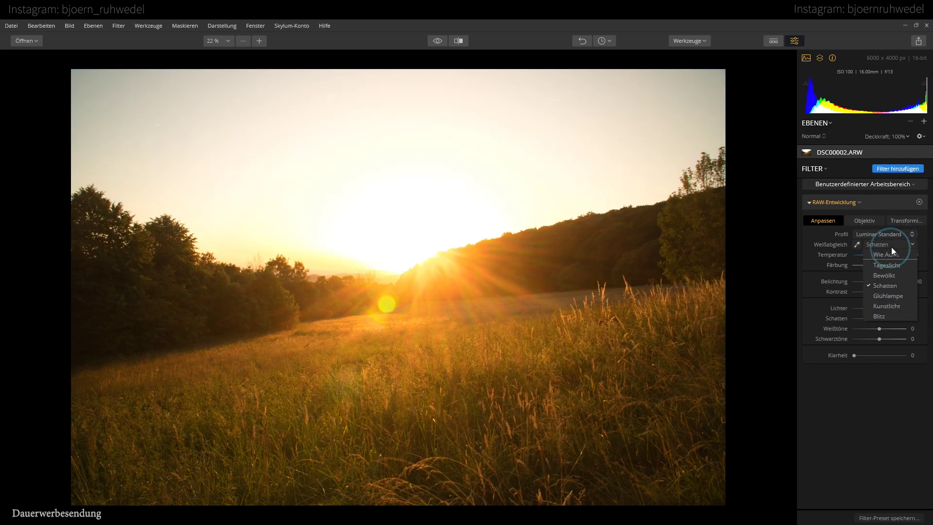
click(893, 295)
click(896, 244)
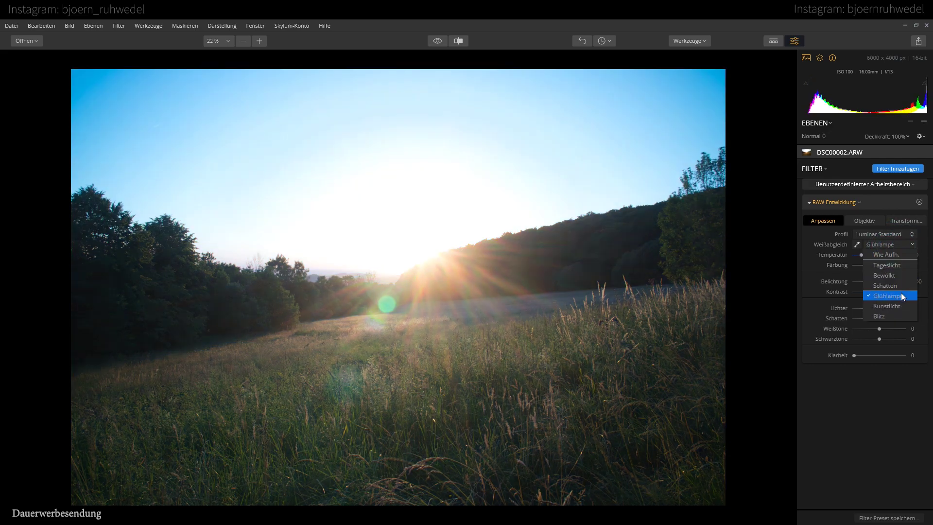
click(898, 306)
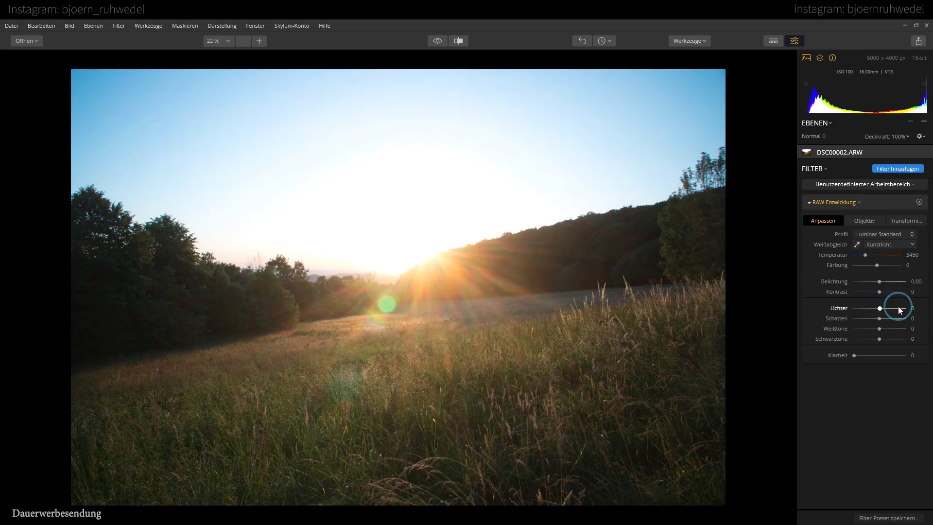
click(895, 245)
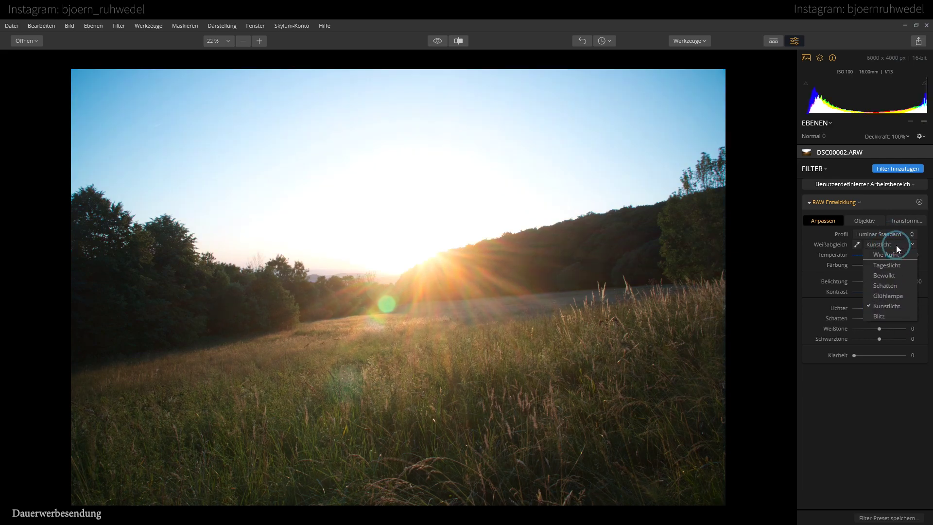
click(892, 318)
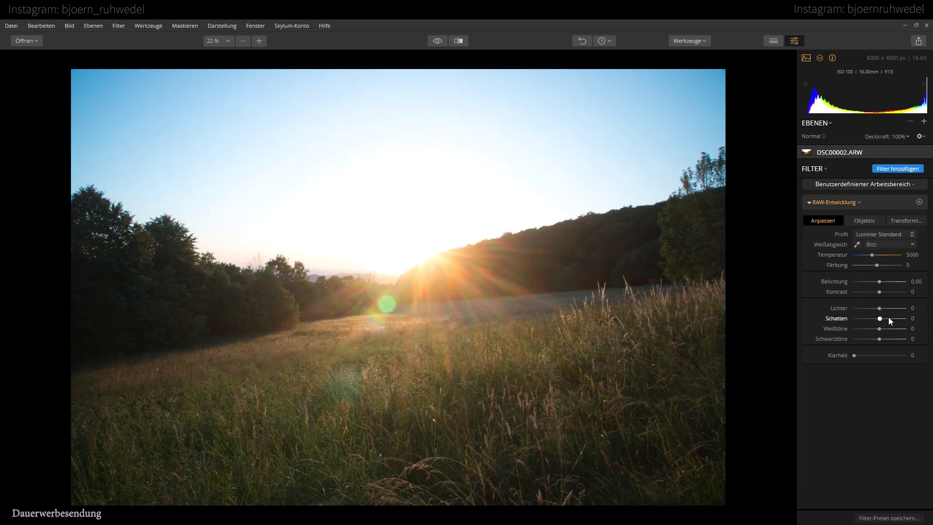
click(892, 245)
click(895, 257)
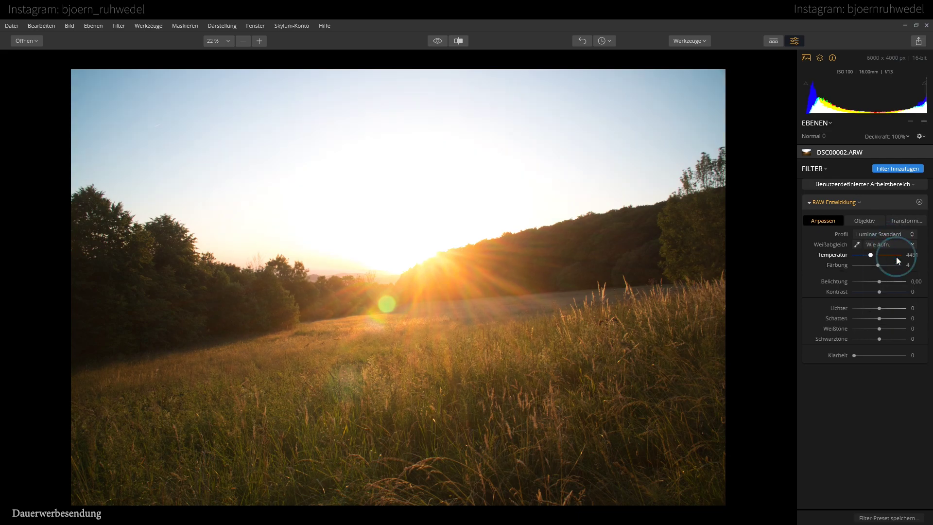
- Set the white balance by sampling a neutral target colour in the bright sky above the sun
click(856, 244)
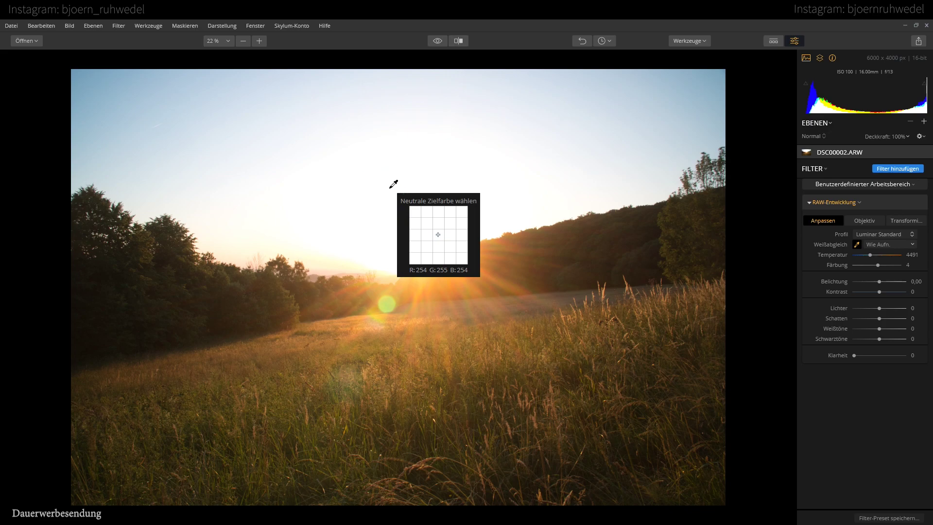
click(389, 189)
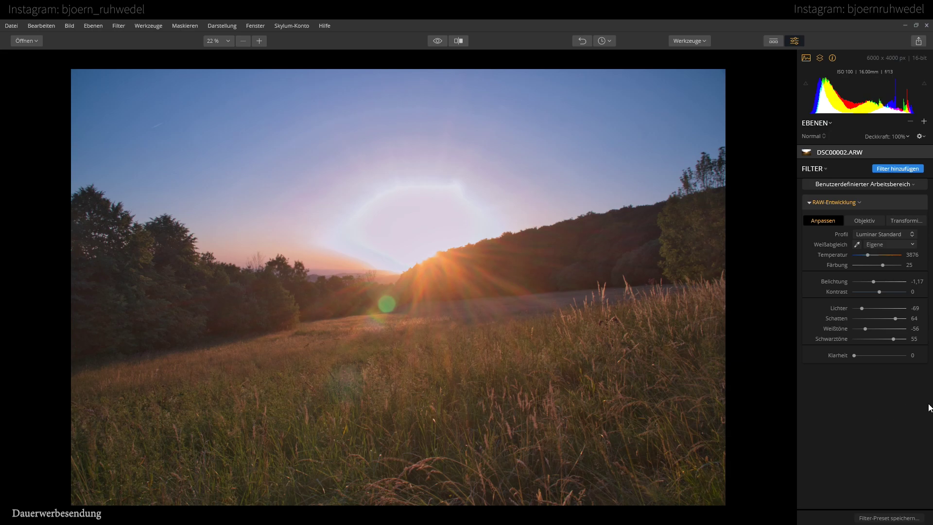
- Insert a new adjustment layer above the photo and add the Sättigung / Dynamik filter to it
click(924, 121)
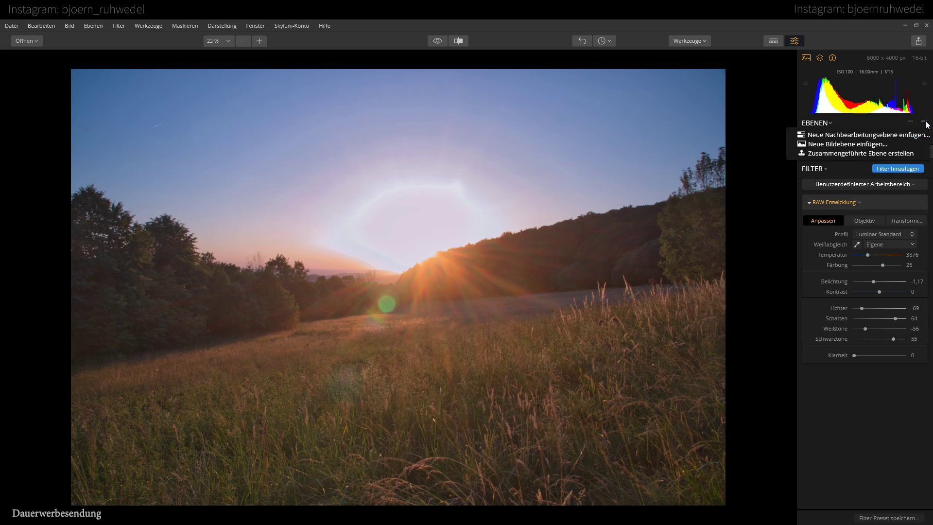
click(862, 136)
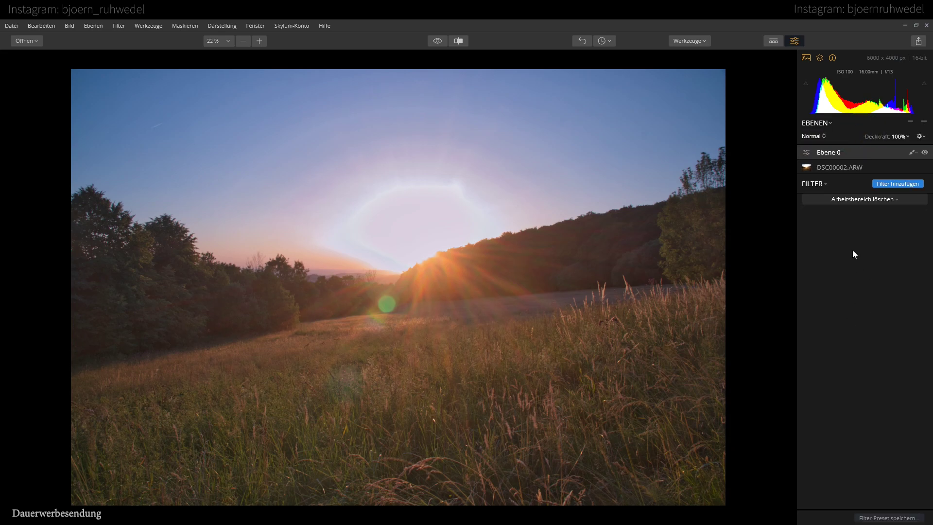
click(891, 182)
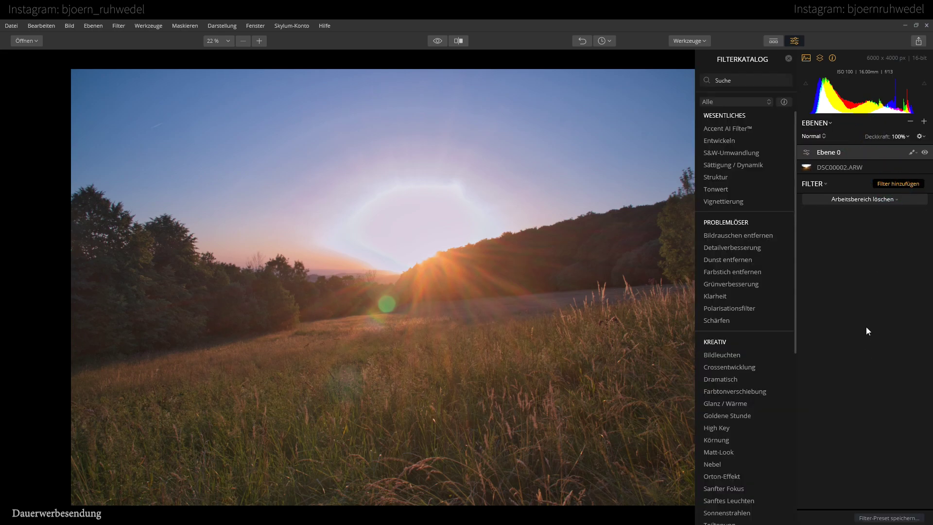
click(742, 165)
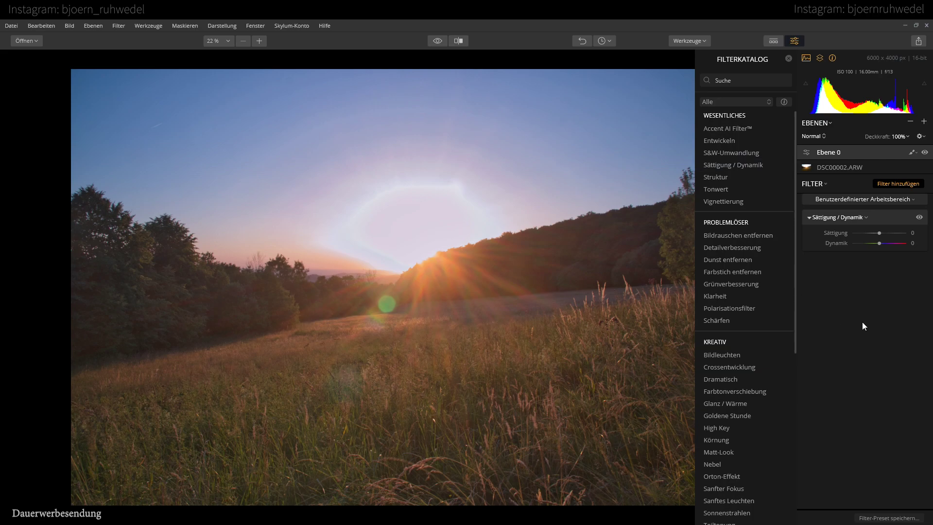
click(788, 56)
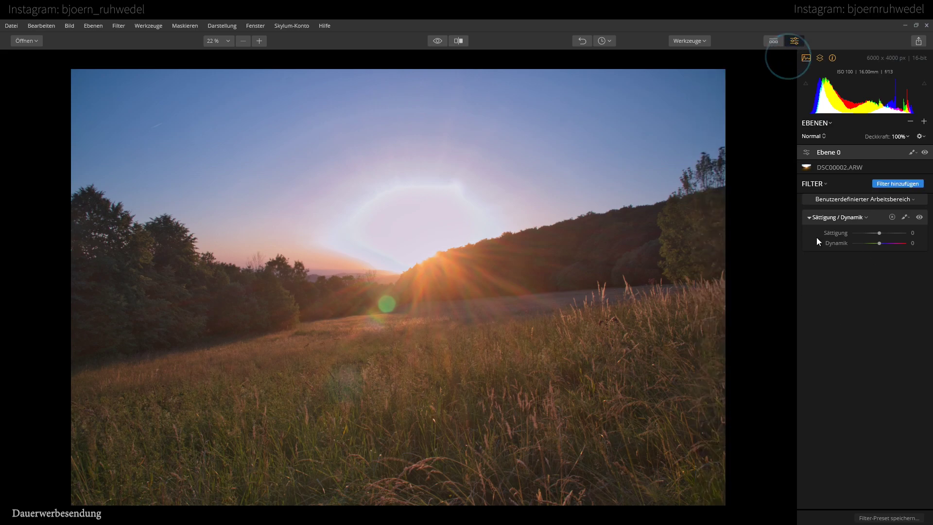
- Set the filter's Sättigung to 21 and rename the adjustment layer to Sättigungsebene
mouse_move(880, 233)
mouse_down()
mouse_move(895, 235)
mouse_move(880, 246)
mouse_move(890, 232)
mouse_move(862, 238)
mouse_up()
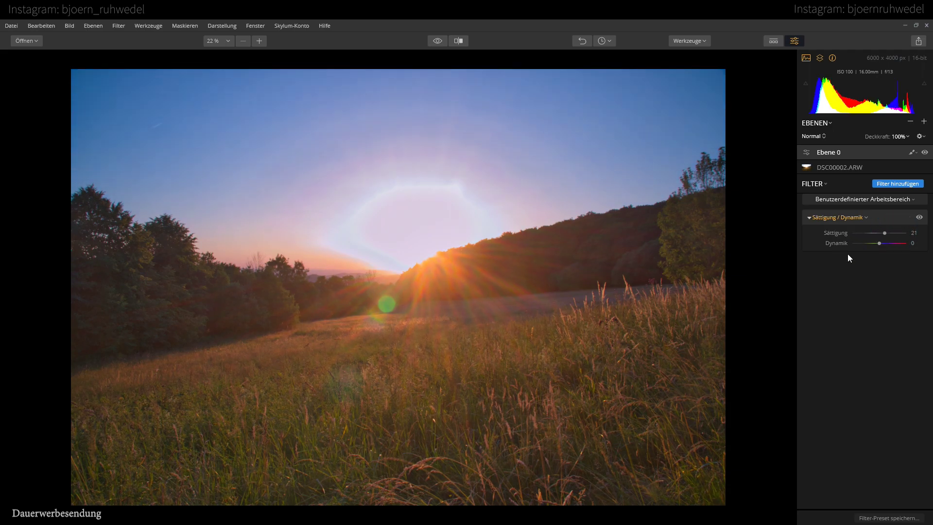
double_click(828, 152)
text(Sättigungsebene)
key(Return)
- Set Sättigung to 40 and Dynamik to 10 in the Sättigung / Dynamik filter, keeping its blend mode on Normal
right_click(847, 219)
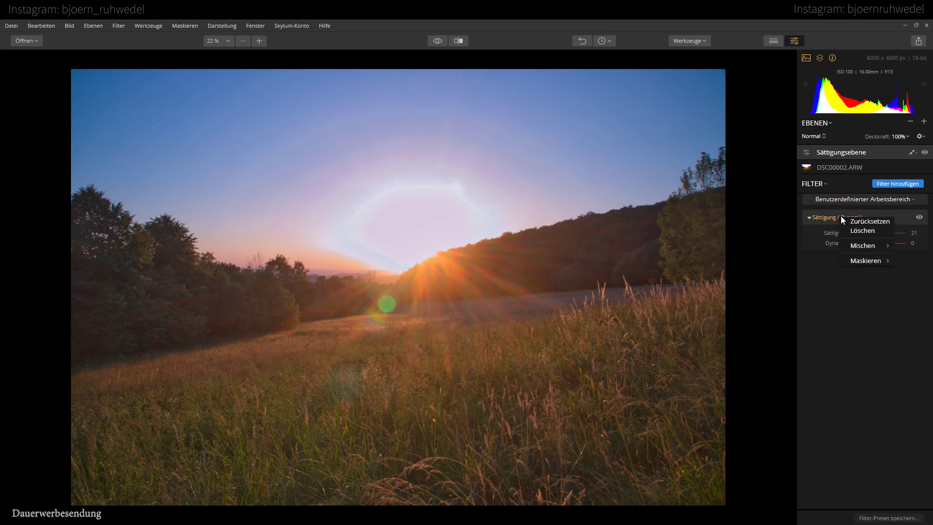
click(809, 269)
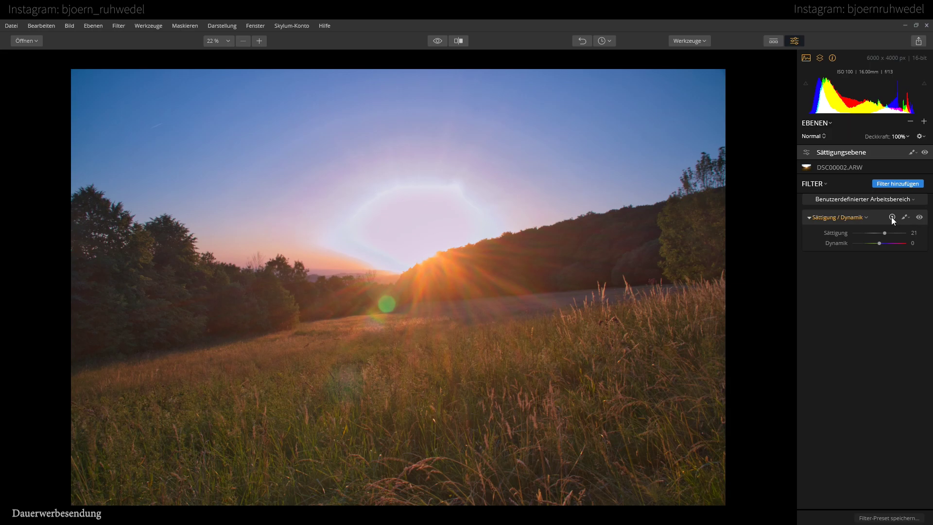
click(893, 217)
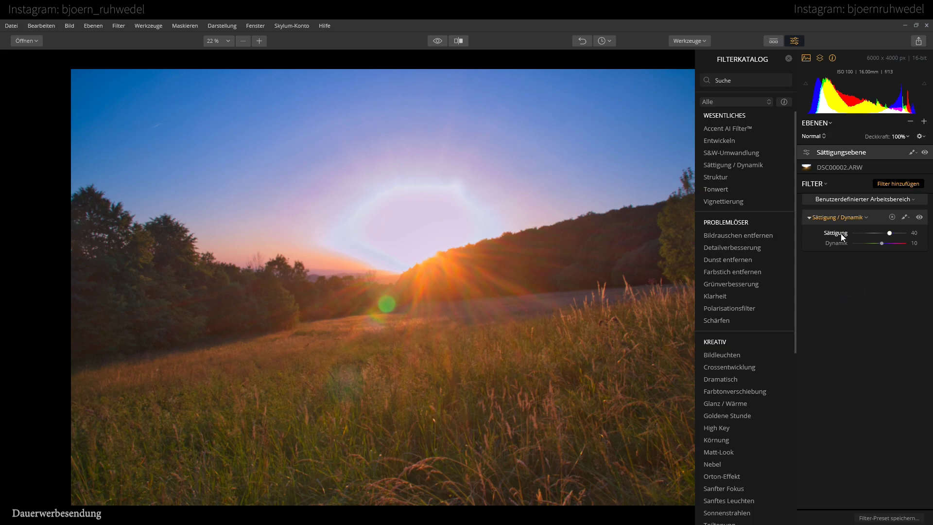
right_click(840, 217)
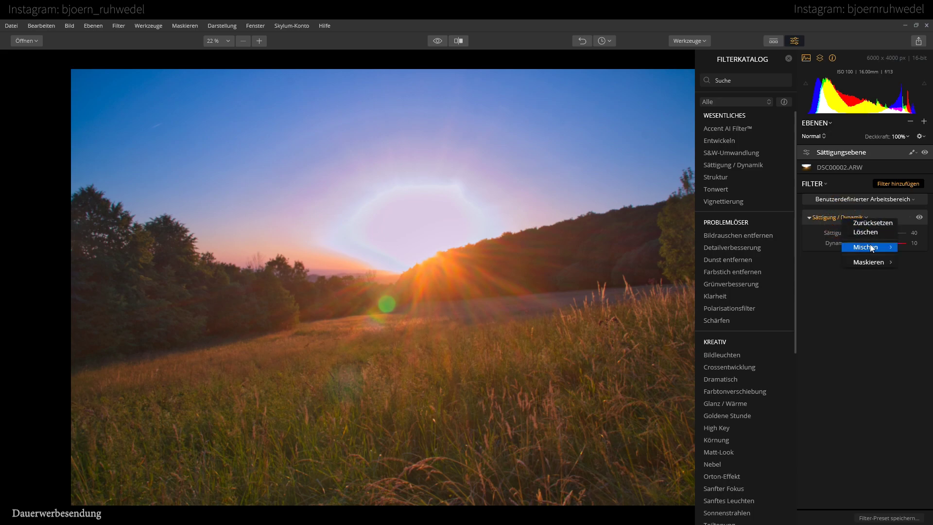
mouse_move(870, 244)
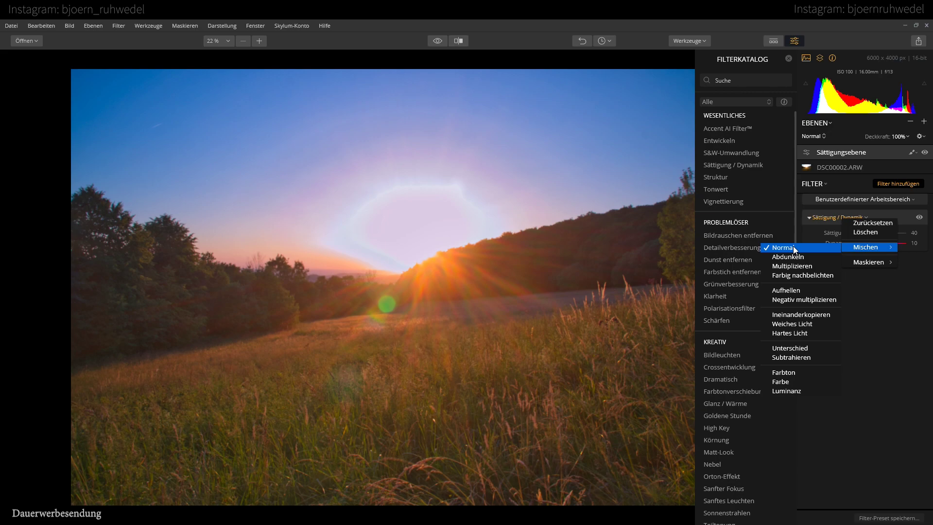
click(793, 246)
- Add the LUT-Mapping filter to the Sättigungsebene layer and close the filter catalogue
scroll(744, 199, down, 5)
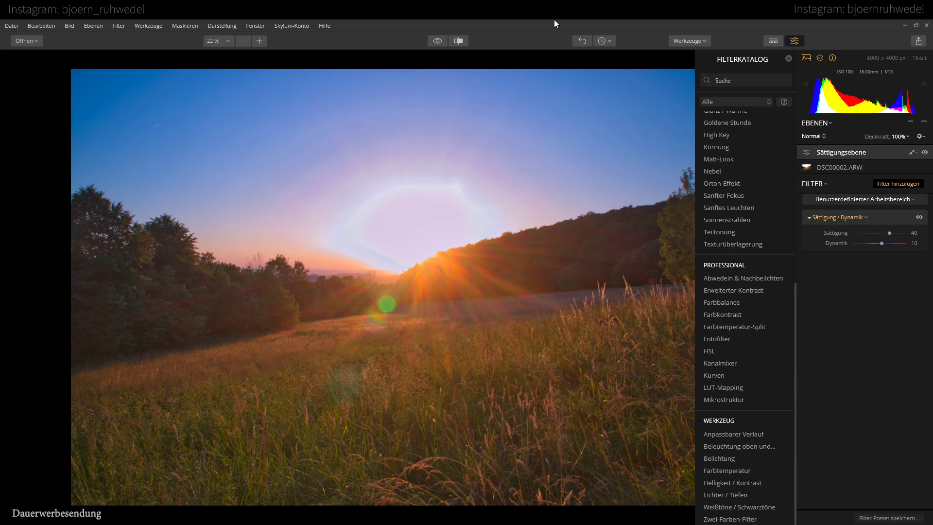
click(739, 388)
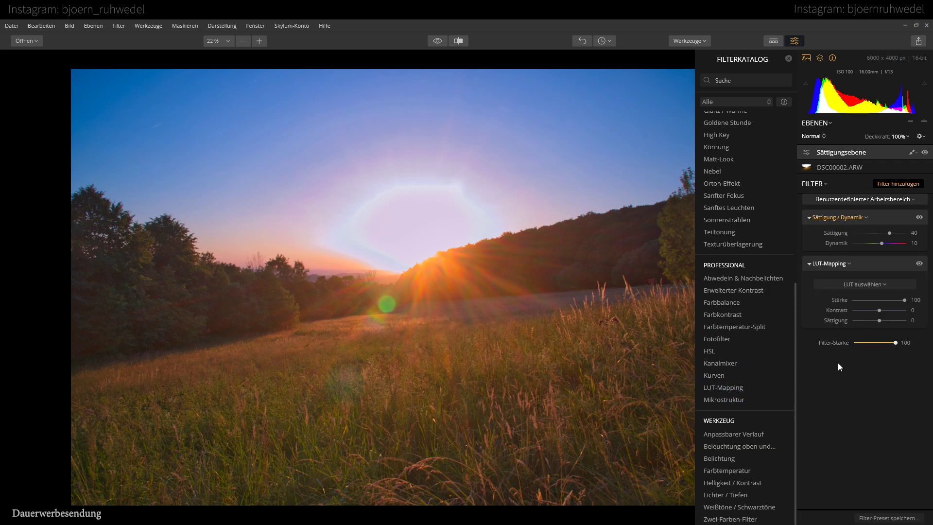
click(788, 57)
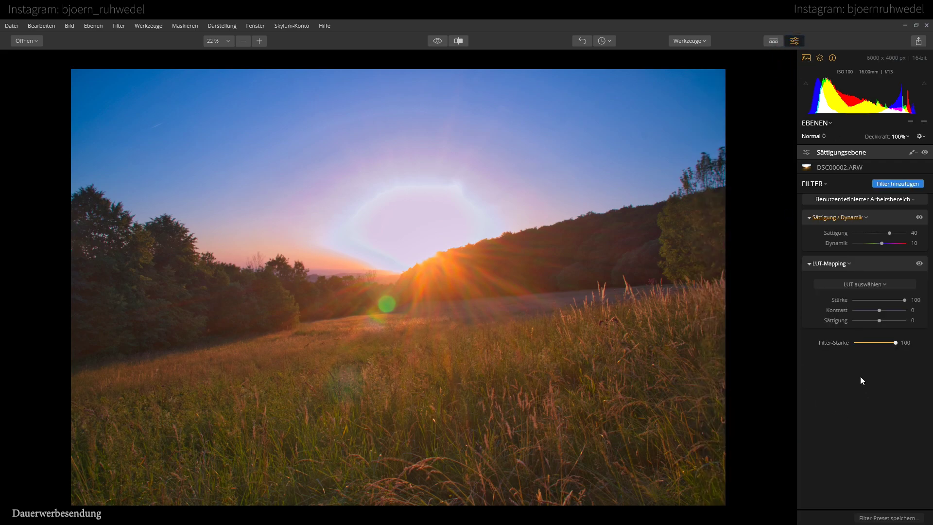
- Look through the recently used and built-in LUTs offered by the LUT-Mapping filter, including the options for custom and downloadable LUT files
click(867, 285)
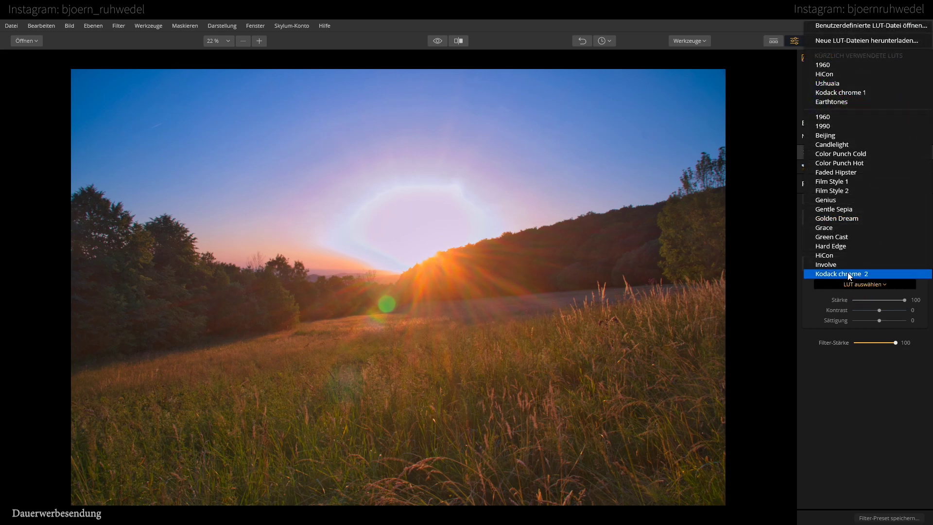
scroll(849, 121, down, 4)
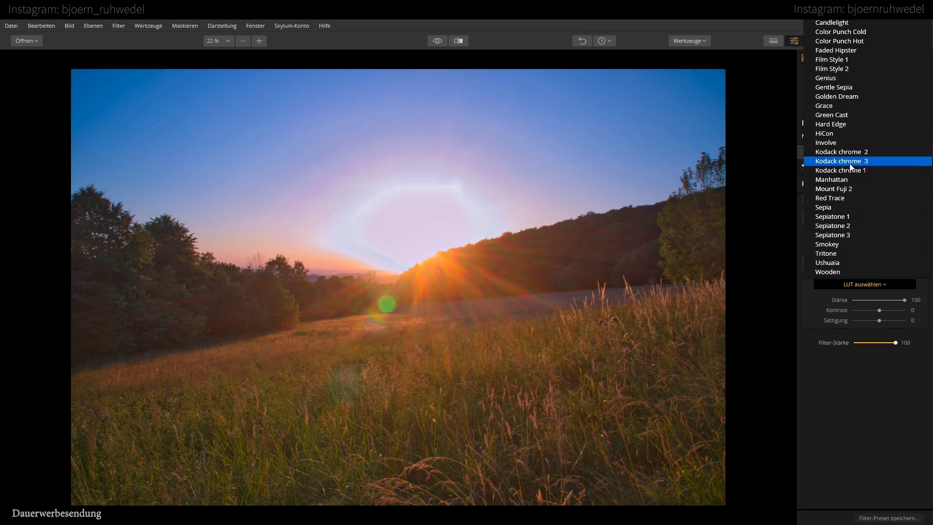
scroll(848, 160, up, 5)
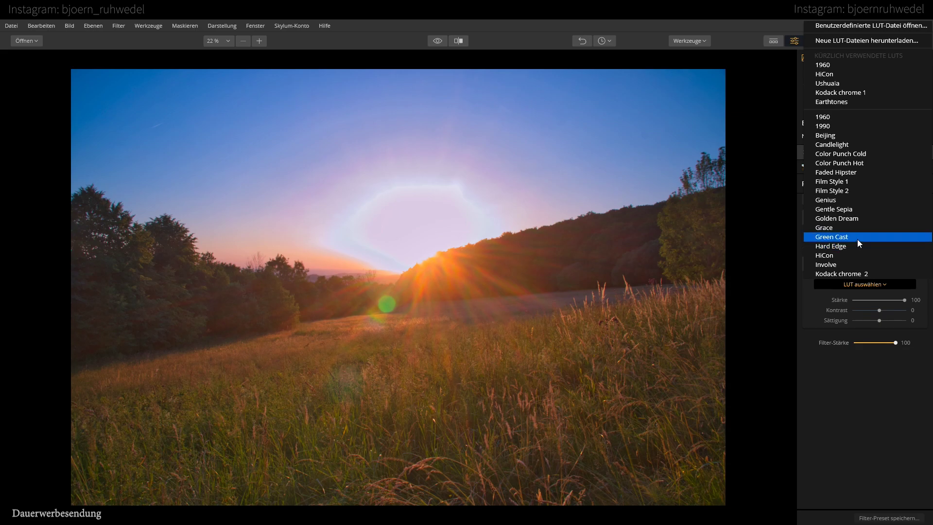
scroll(857, 239, down, 3)
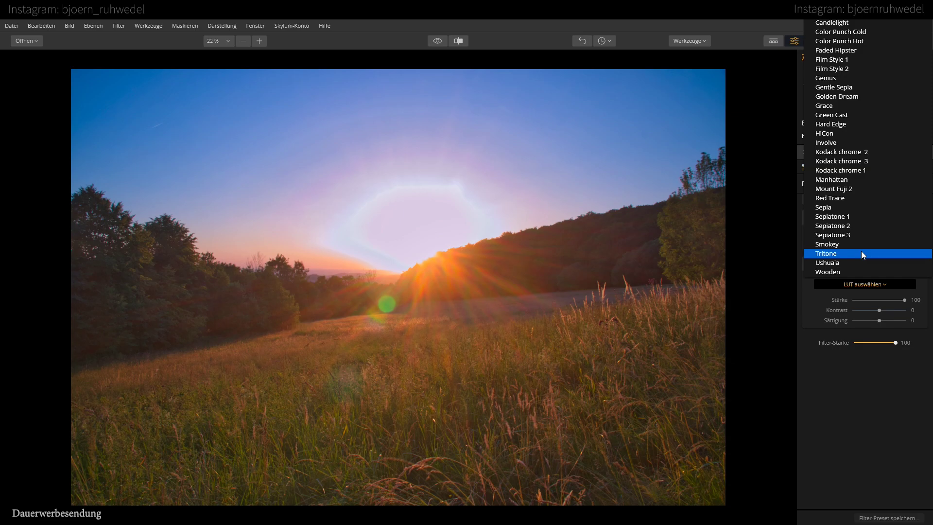
scroll(864, 215, up, 5)
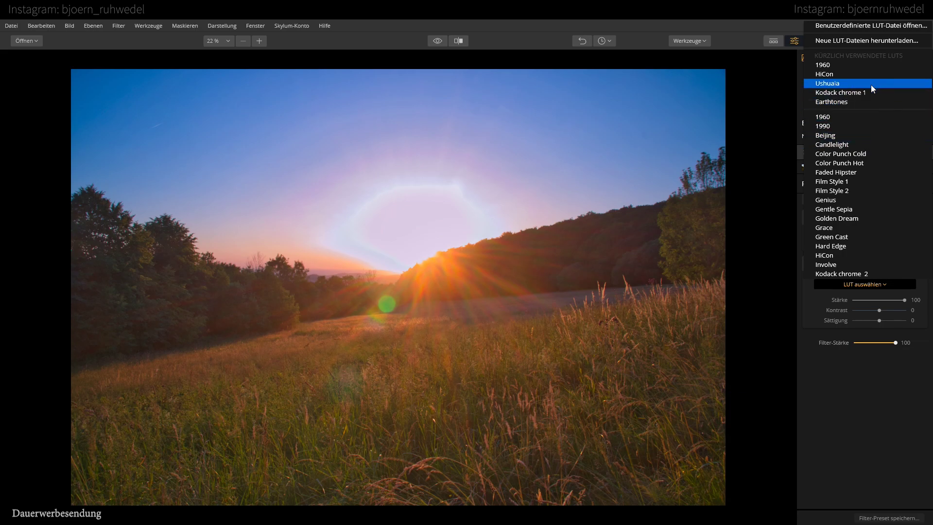
scroll(875, 127, down, 3)
scroll(886, 175, up, 3)
scroll(883, 130, down, 4)
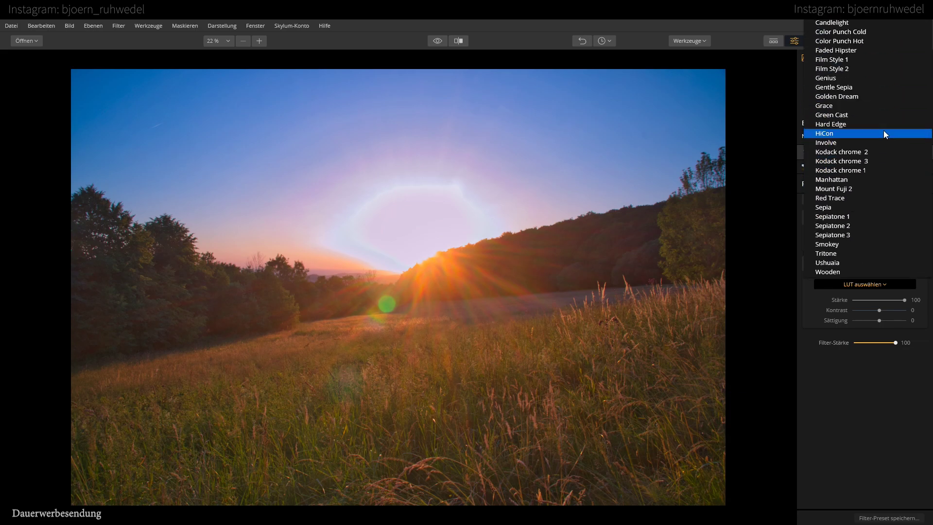
scroll(887, 242, up, 1)
scroll(900, 183, up, 3)
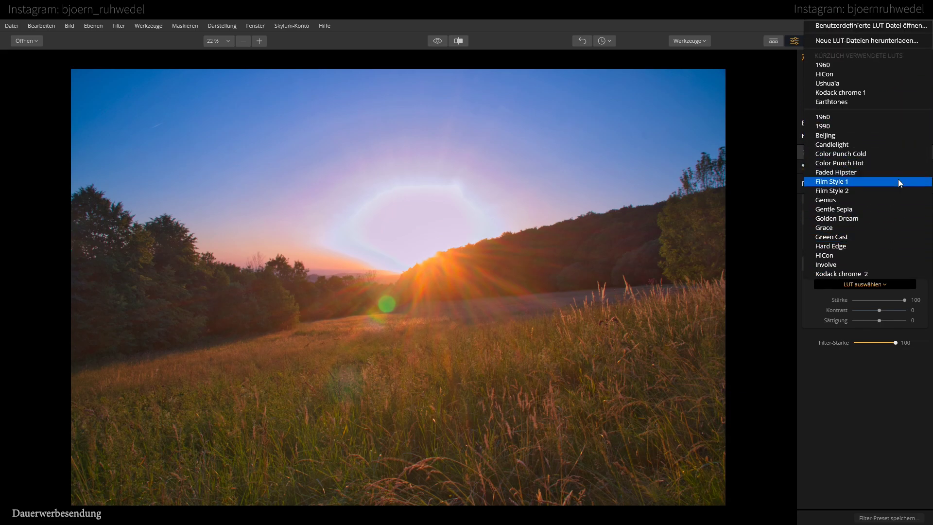
scroll(898, 179, down, 5)
scroll(897, 240, up, 3)
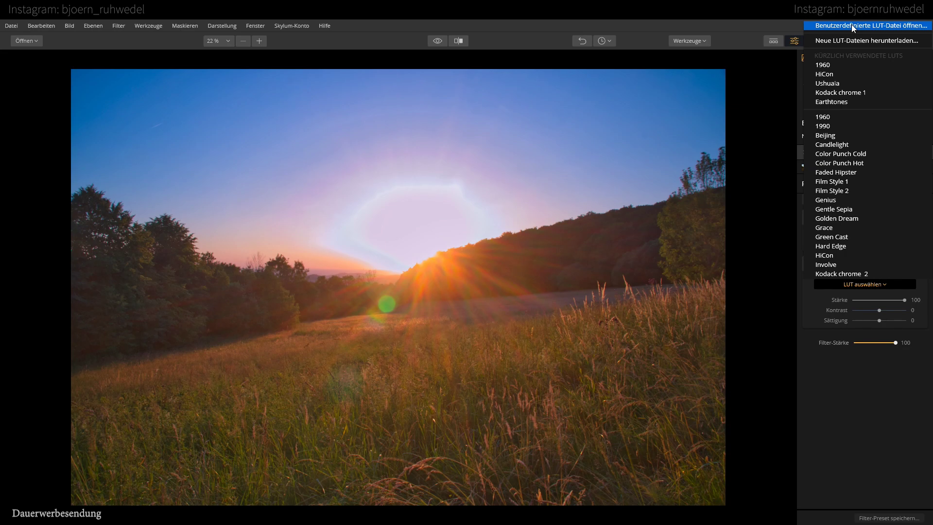
- Try the Candlelight LUT on the photo and switch the LUT-Mapping filter to Film Style 1
click(846, 143)
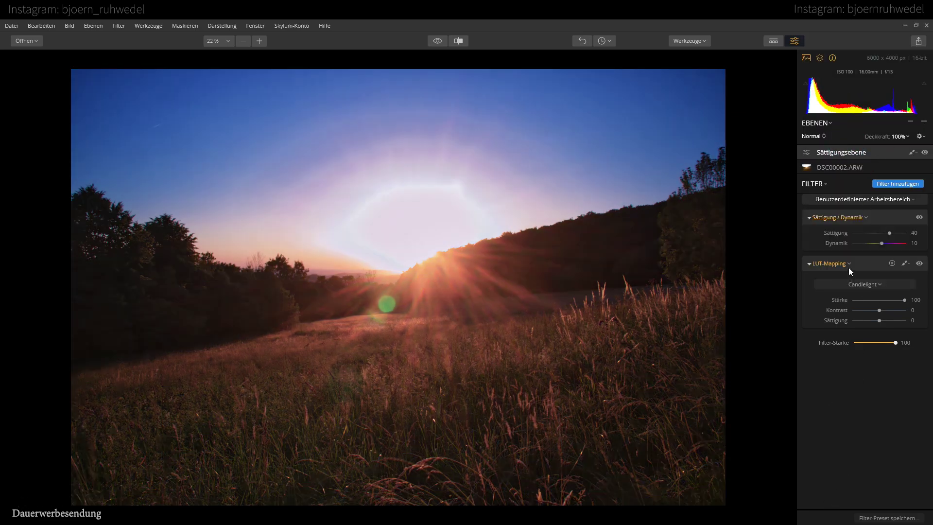
click(855, 284)
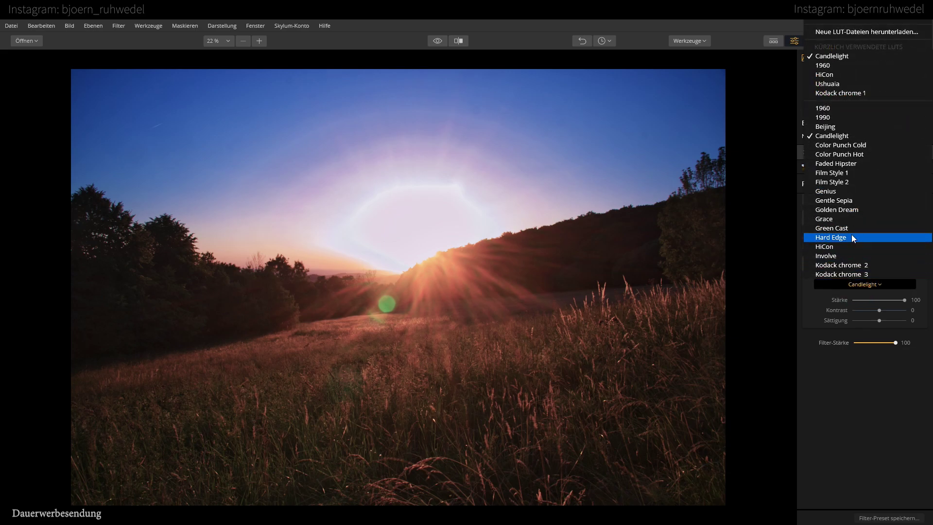
click(847, 173)
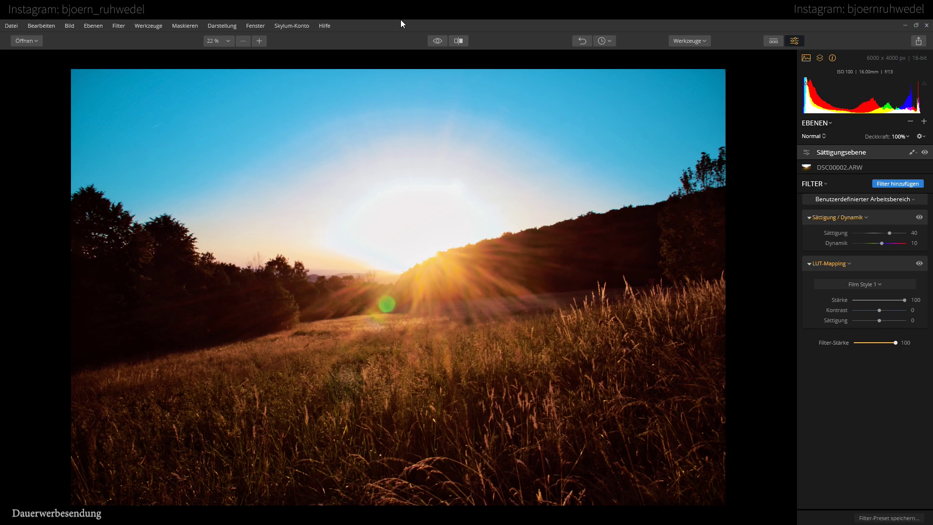
- Try the canvas background colours Weiß, Hellgrau, Grau and Dunkelgrau around the photo, and settle on Dunkel
click(221, 26)
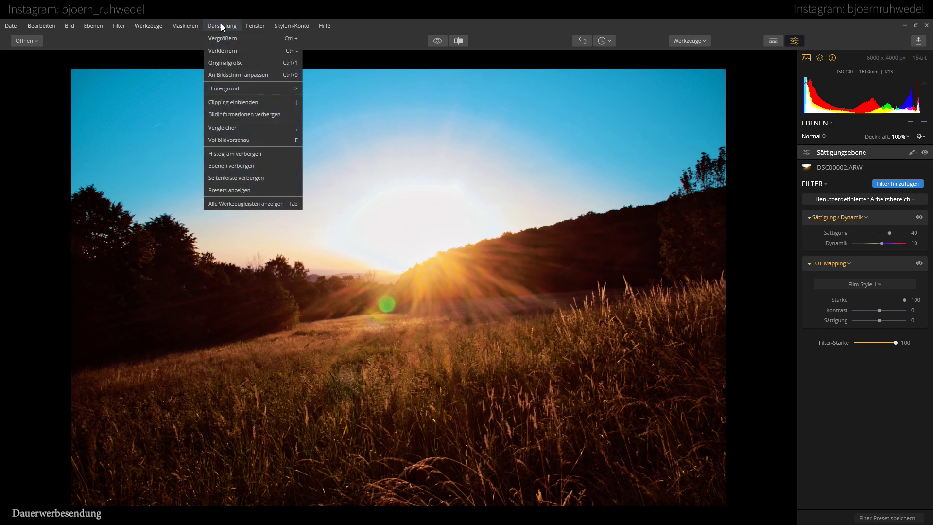
mouse_move(238, 90)
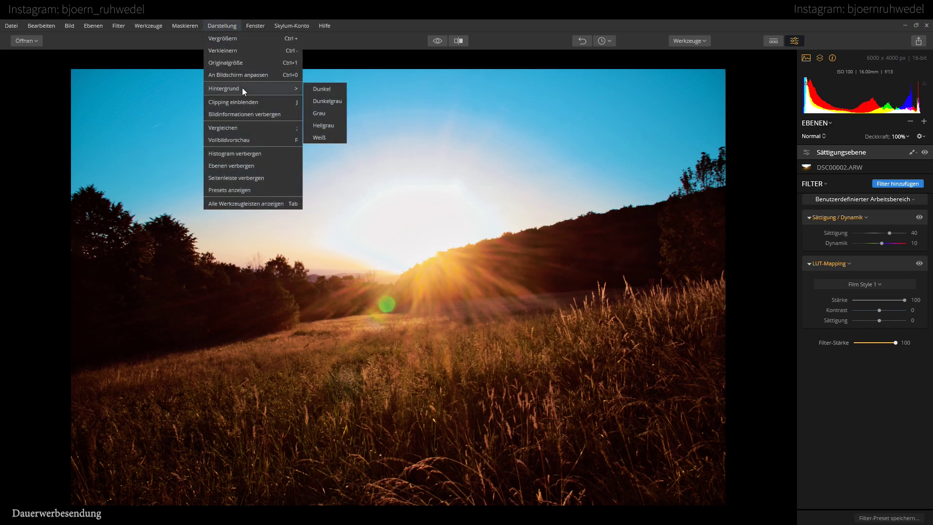
click(323, 138)
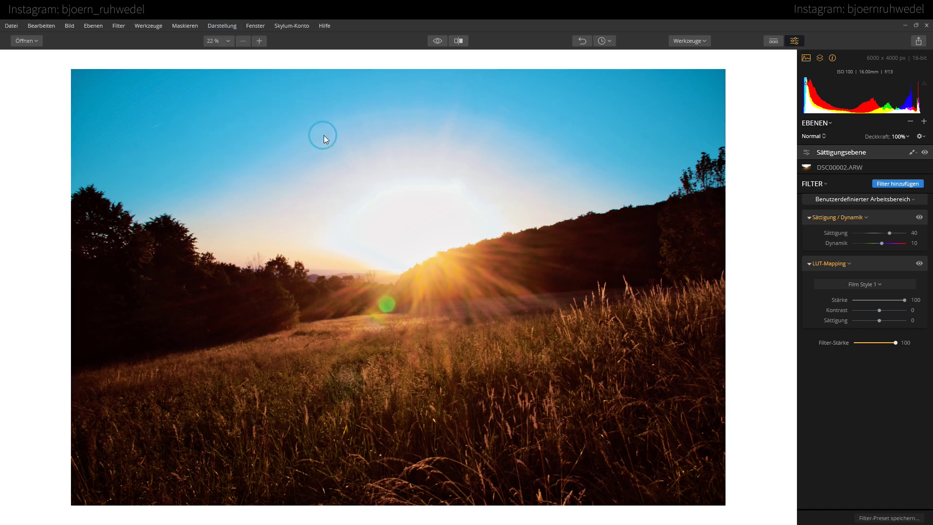
click(224, 20)
mouse_move(262, 88)
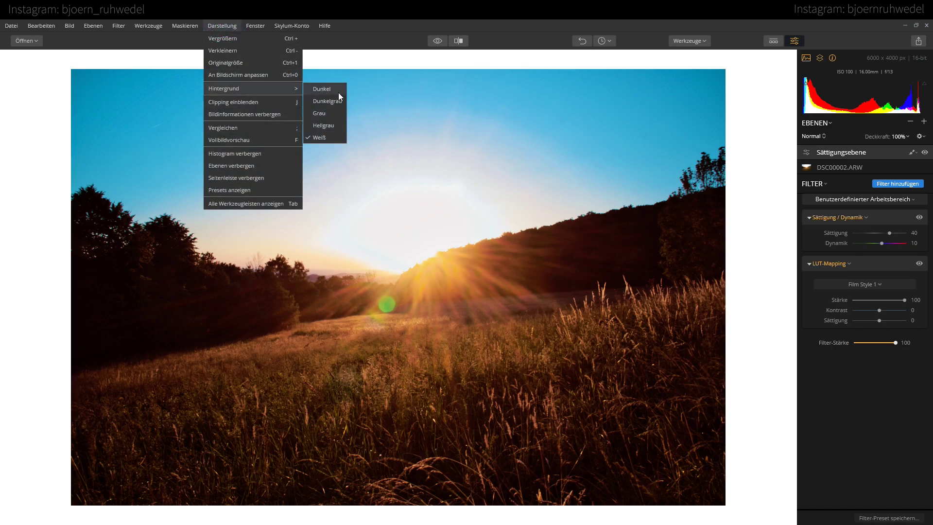
click(321, 126)
click(214, 27)
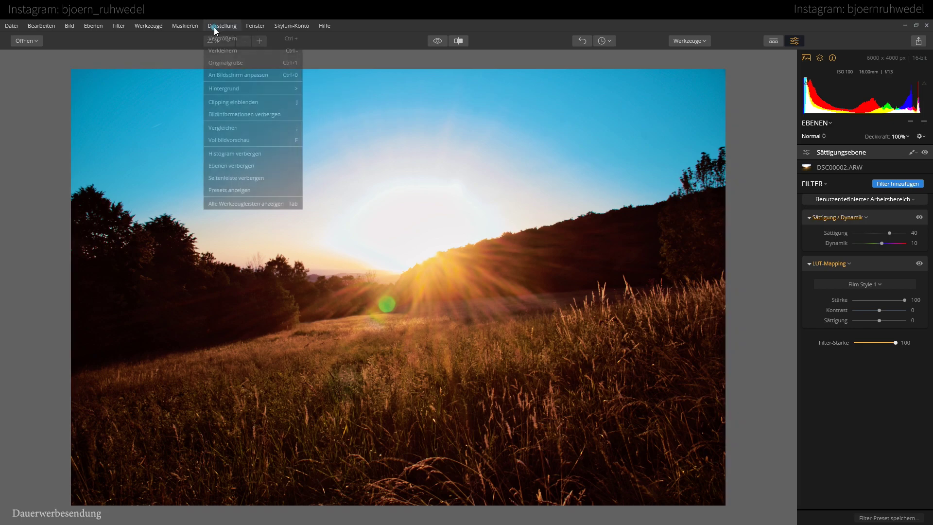
mouse_move(292, 88)
click(334, 109)
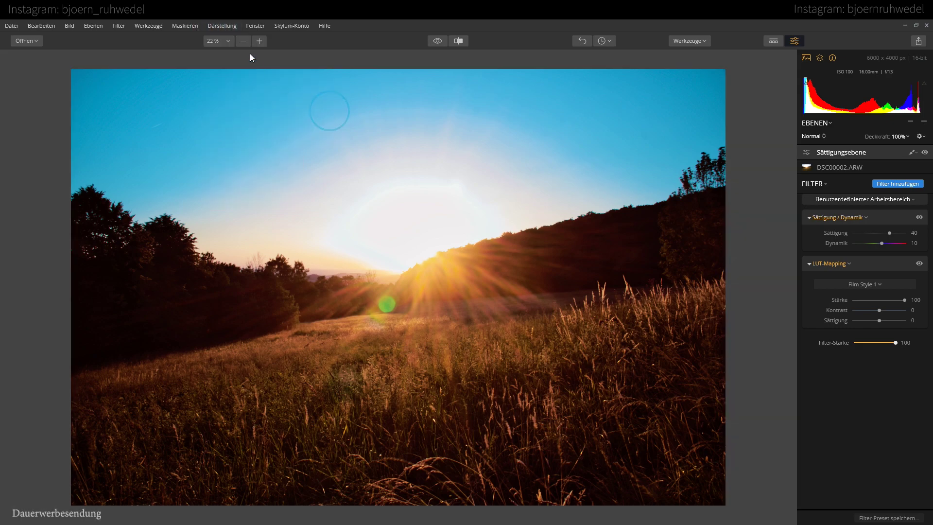
click(220, 26)
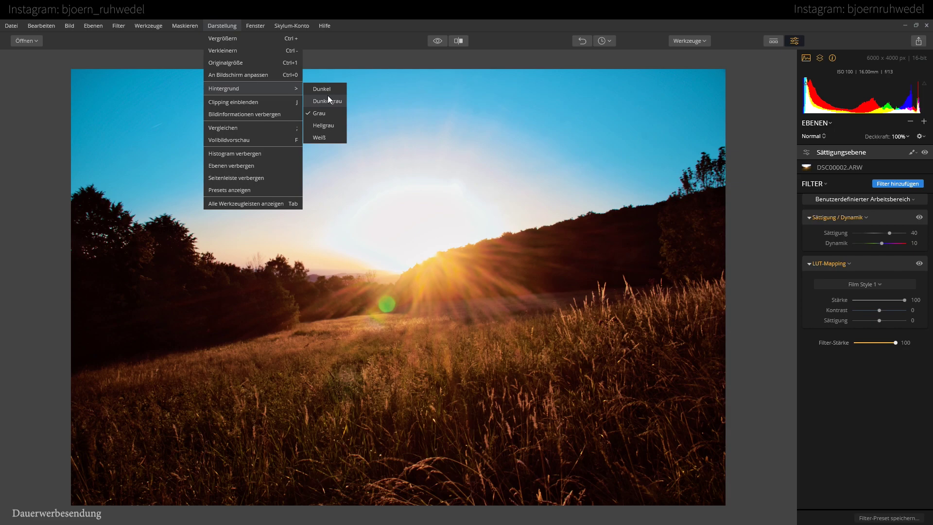
click(327, 96)
click(237, 25)
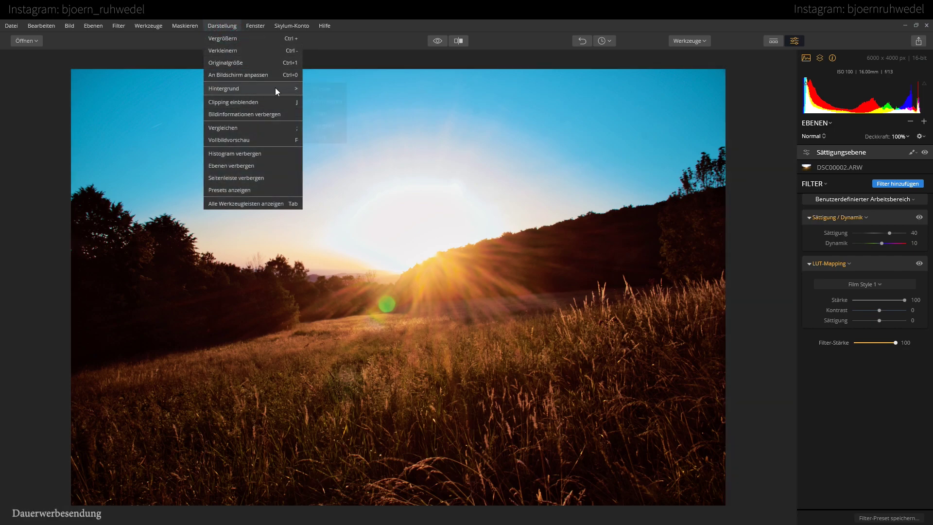
click(333, 89)
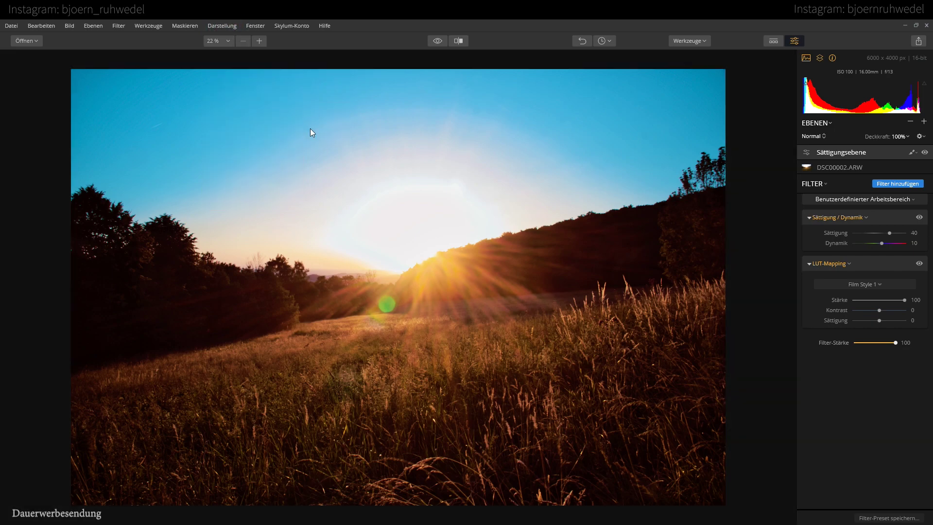
- Try the background colours Dunkelgrau and Weiß directly from the empty canvas area, and return to Dunkel
right_click(36, 168)
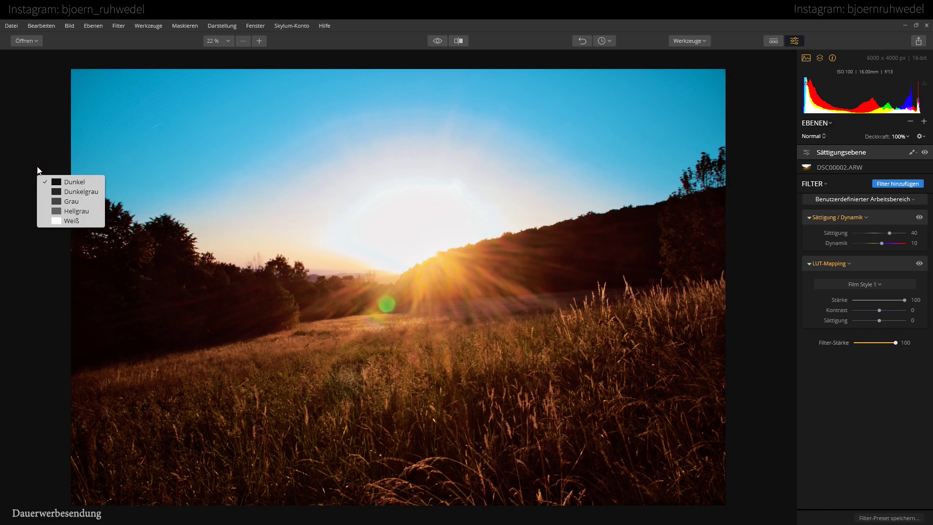
click(71, 189)
right_click(44, 174)
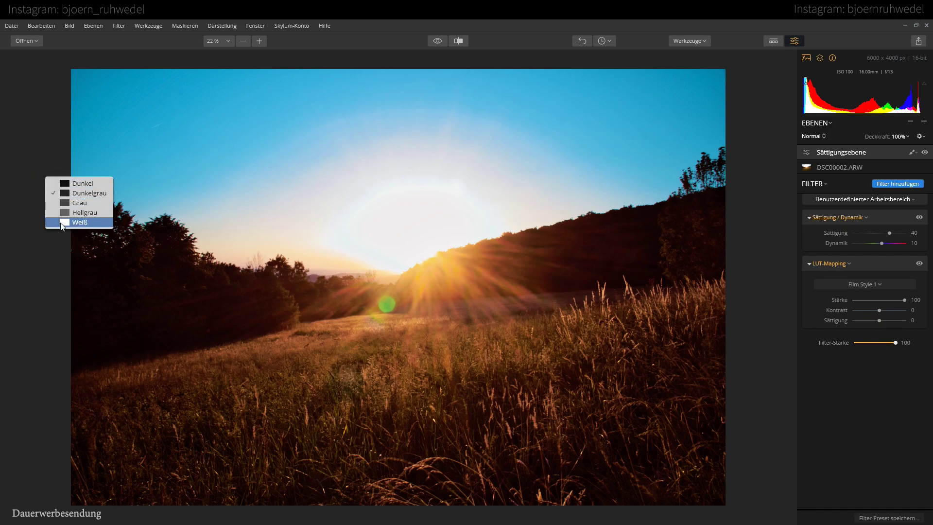
click(78, 223)
right_click(60, 194)
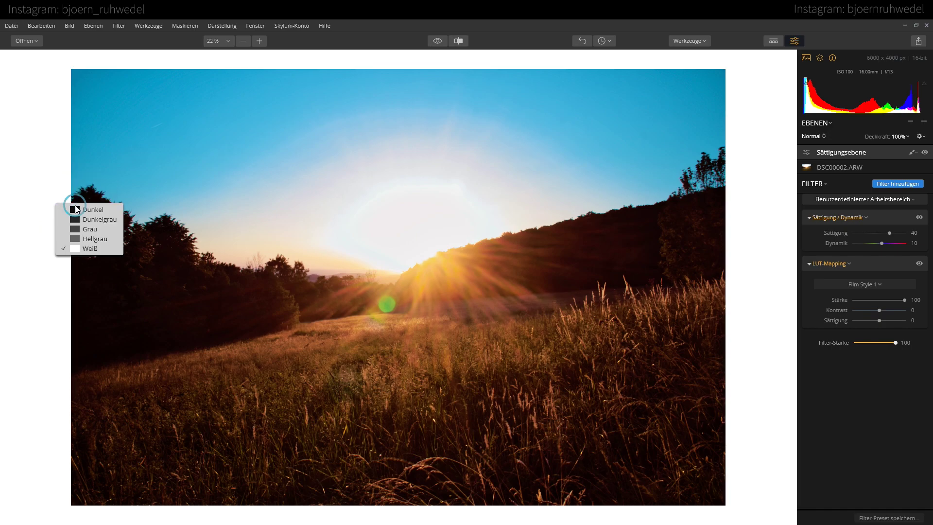
click(59, 211)
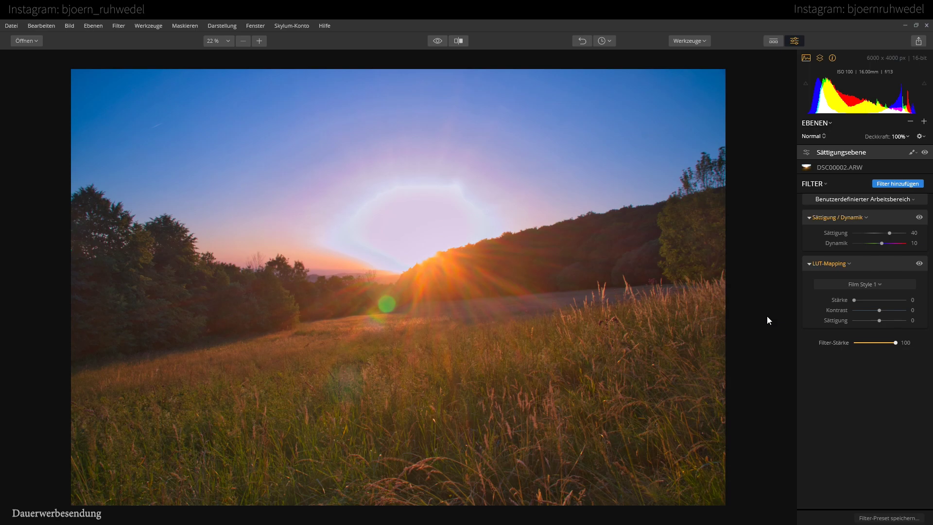
- Add the Schärfen filter to the Sättigungsebene layer below LUT-Mapping
click(897, 183)
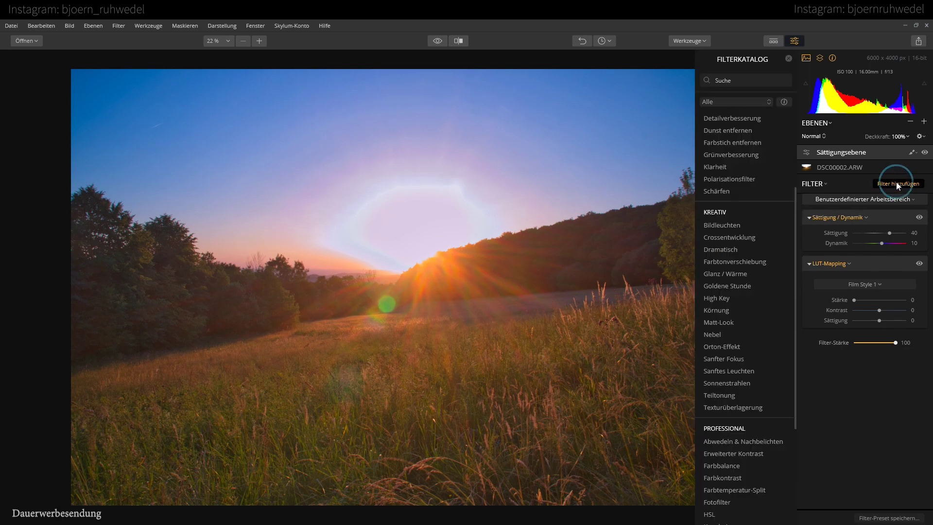
click(726, 192)
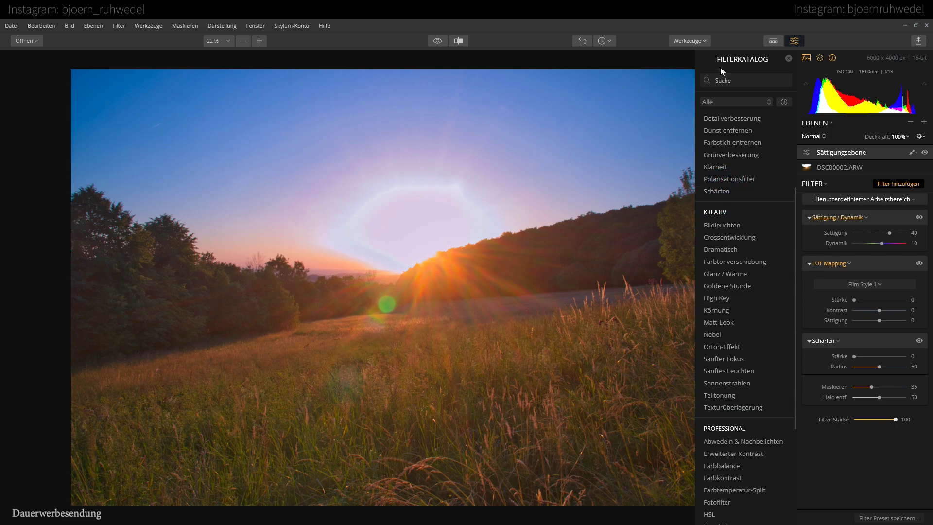
- Close the filter catalogue and collapse the Sättigung / Dynamik and LUT-Mapping filter settings
click(789, 59)
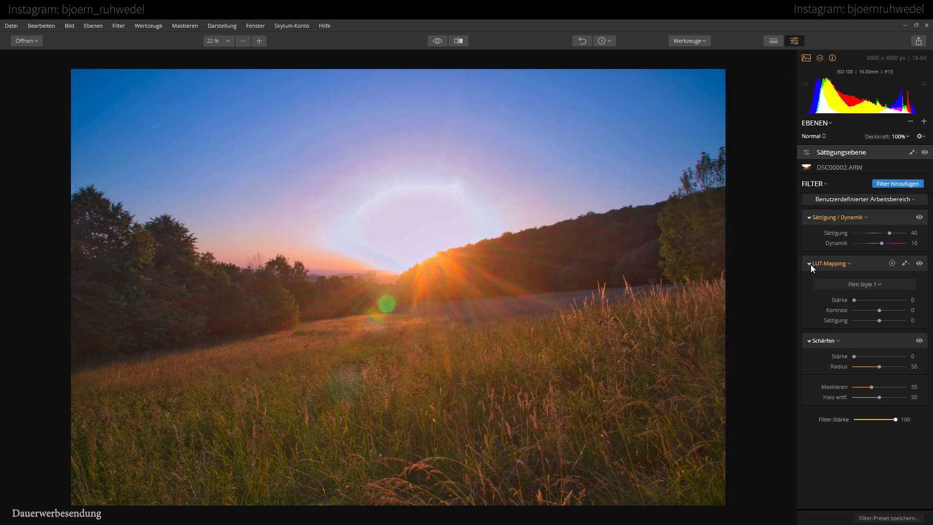
click(808, 218)
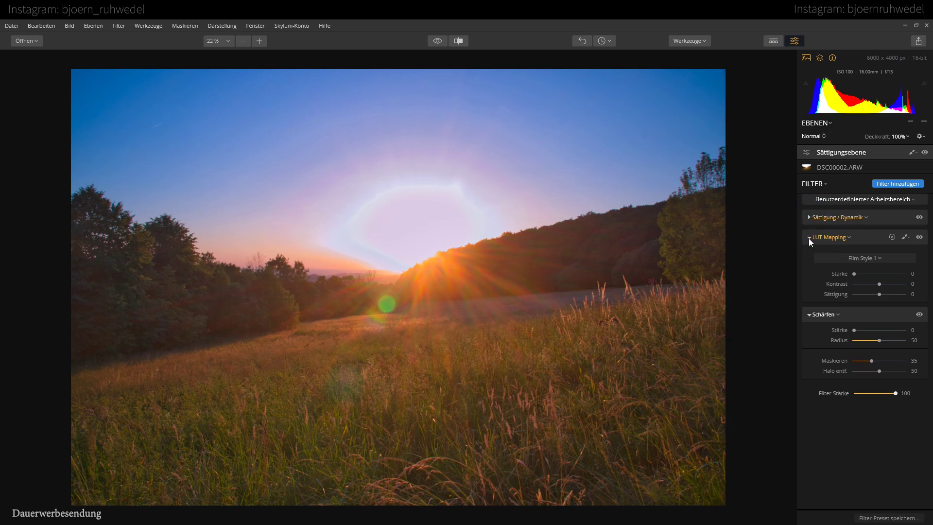
click(809, 237)
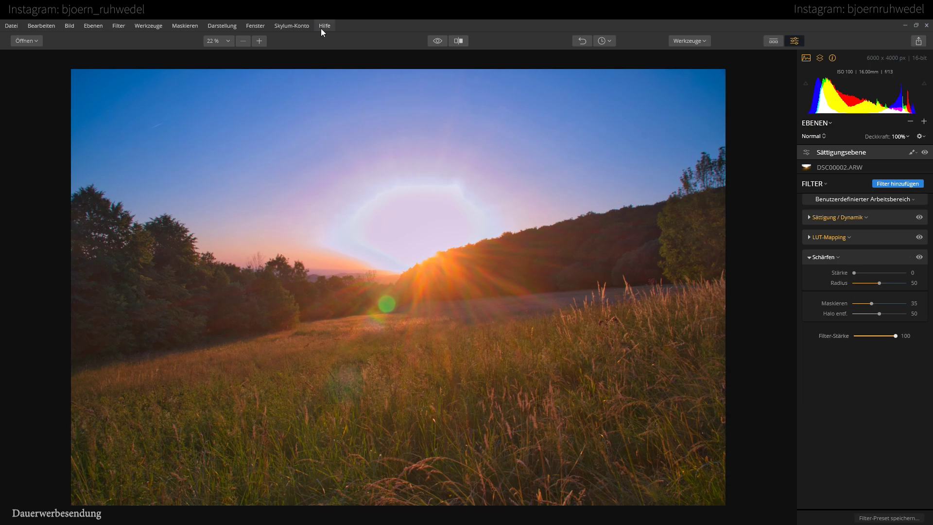
- Compare the Schärfen filter's Stärke at 100 and 0 on the trees beside the sunset, and reduce it to 23
click(217, 41)
click(227, 92)
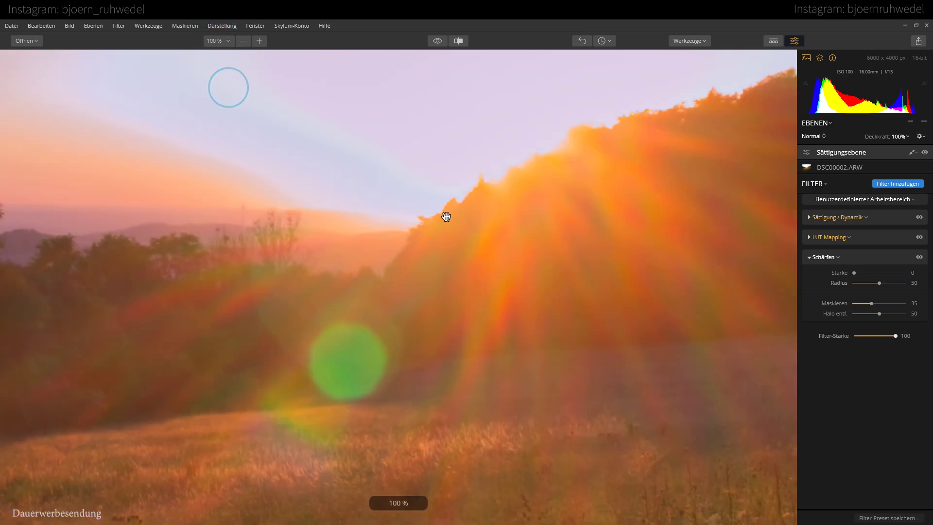
drag(180, 275, 485, 348)
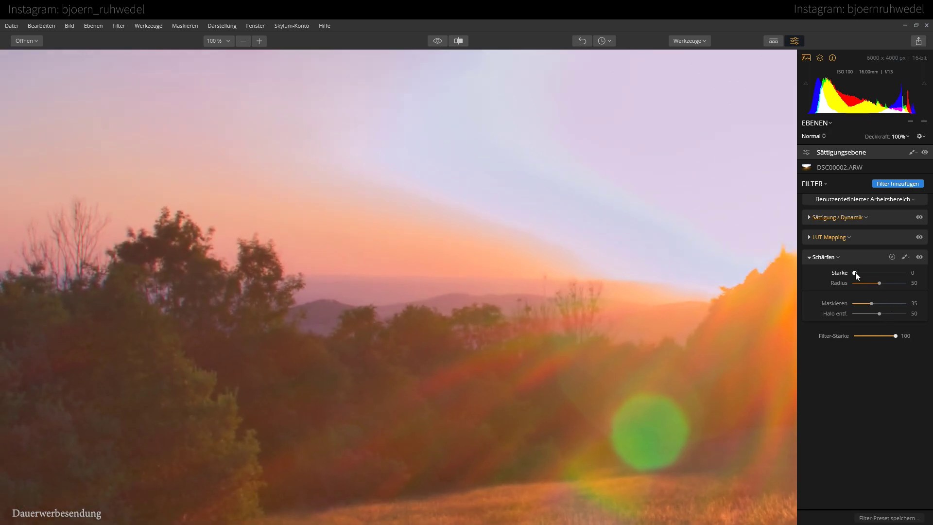
drag(855, 273, 905, 273)
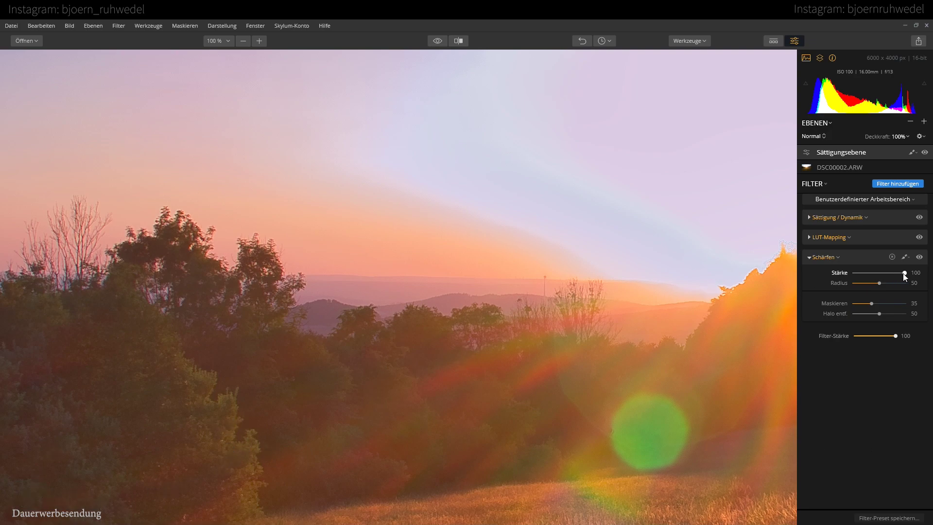
drag(905, 273, 822, 283)
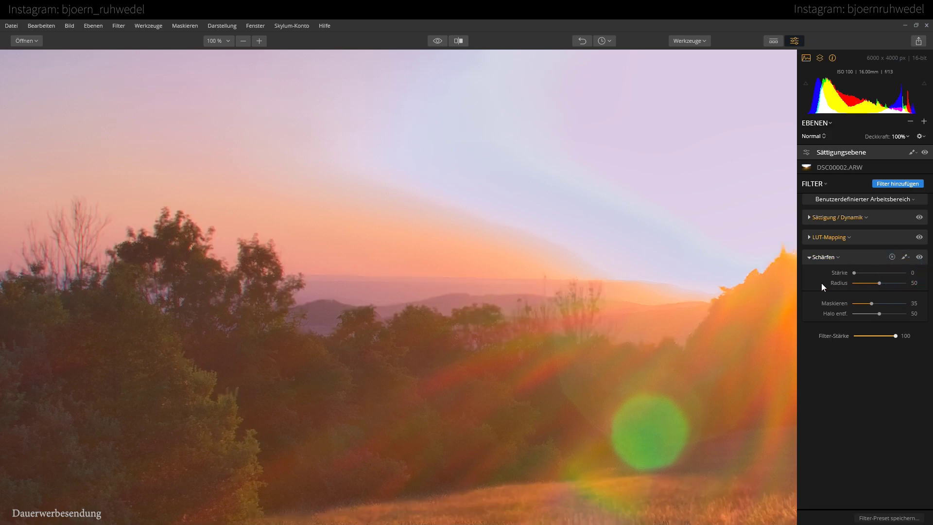
click(855, 273)
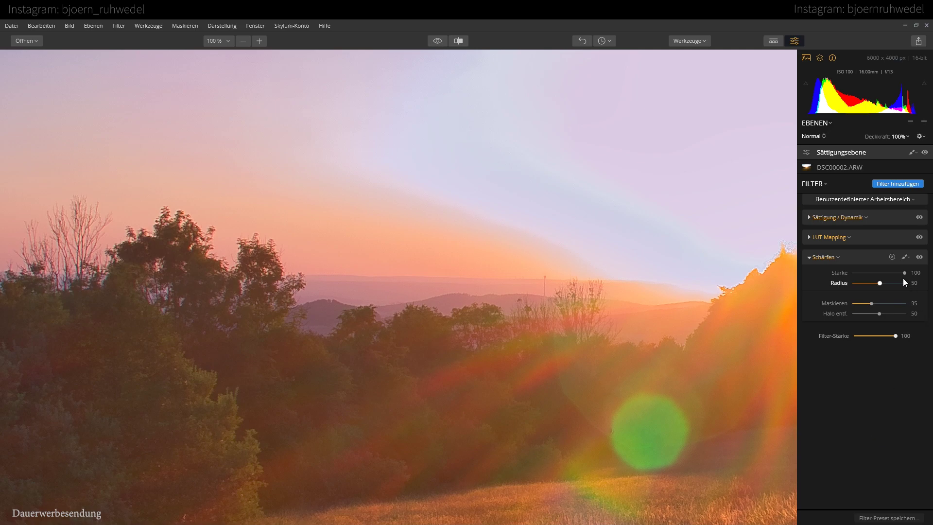
drag(907, 273, 884, 274)
mouse_move(881, 272)
mouse_down()
mouse_move(866, 272)
mouse_move(900, 273)
mouse_move(867, 272)
mouse_up()
- Raise the Schärfen filter's Stärke to 75 with the whole photo in view
click(227, 41)
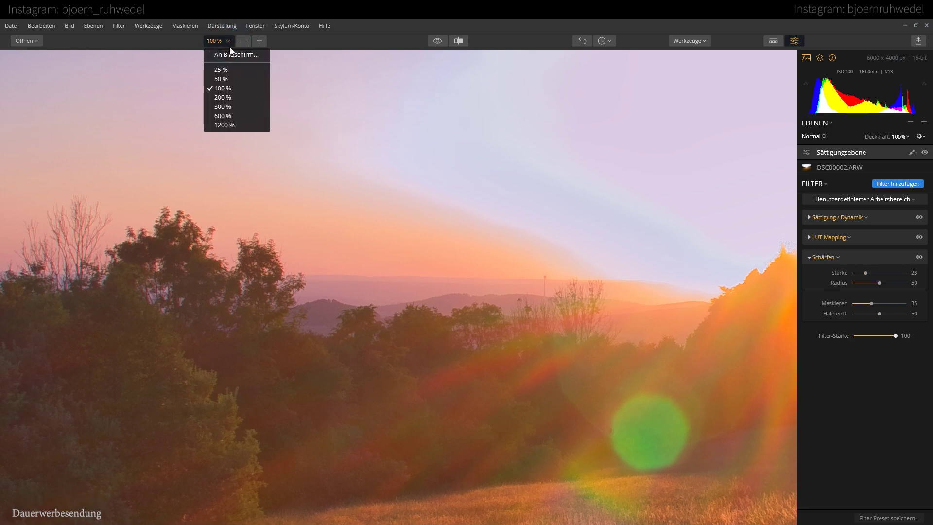
click(235, 53)
drag(866, 272, 883, 273)
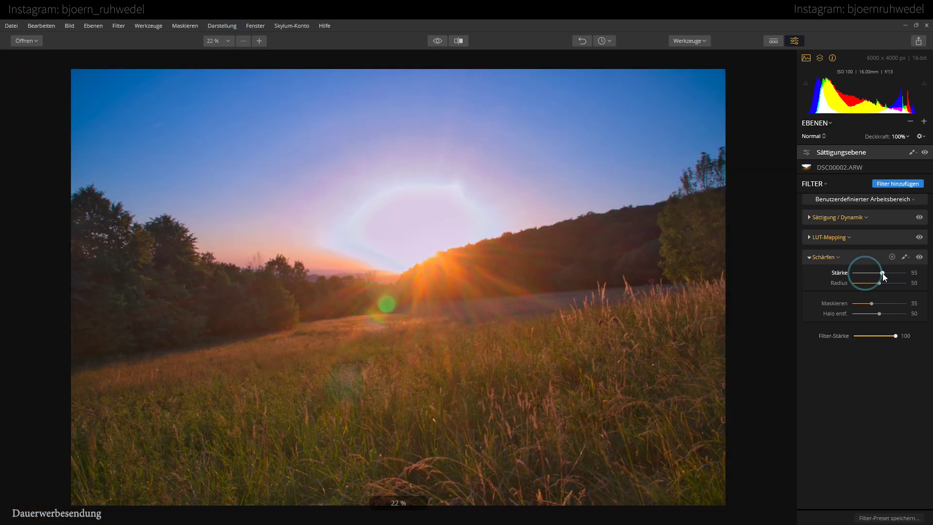
click(892, 272)
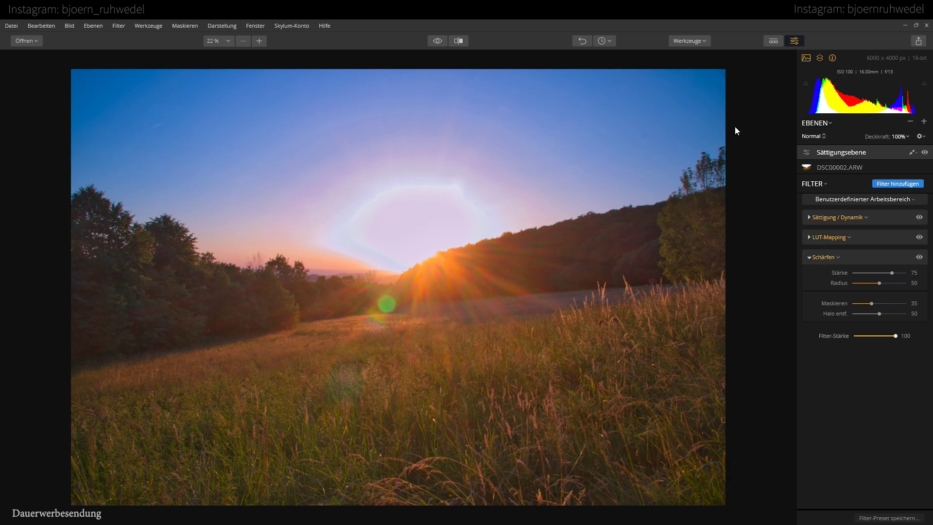
- Try rotating the photo in 90° steps with Frei Transformieren through one full turn back to upright
click(693, 42)
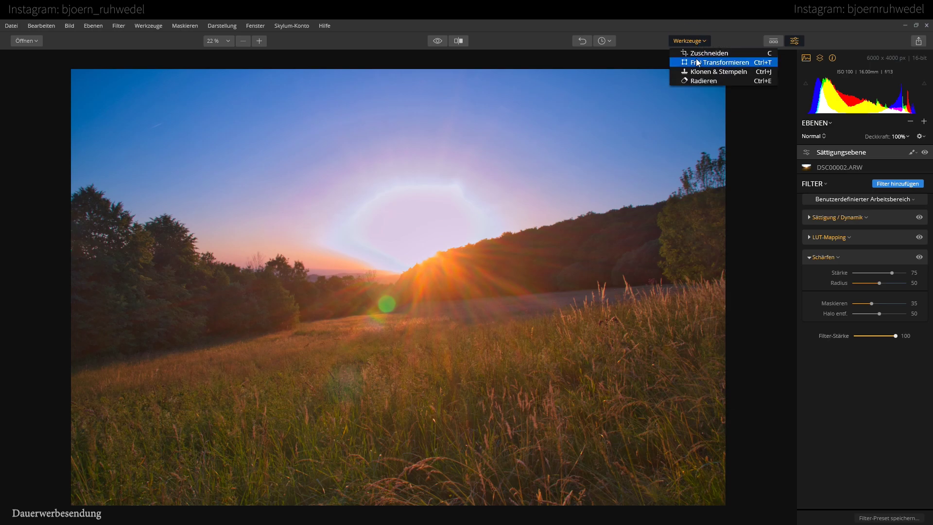
click(728, 64)
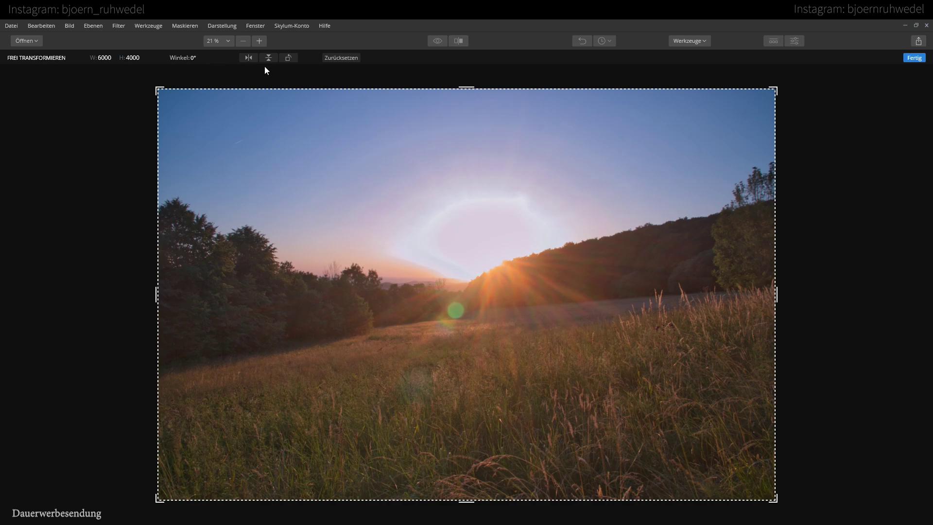
click(289, 58)
click(288, 58)
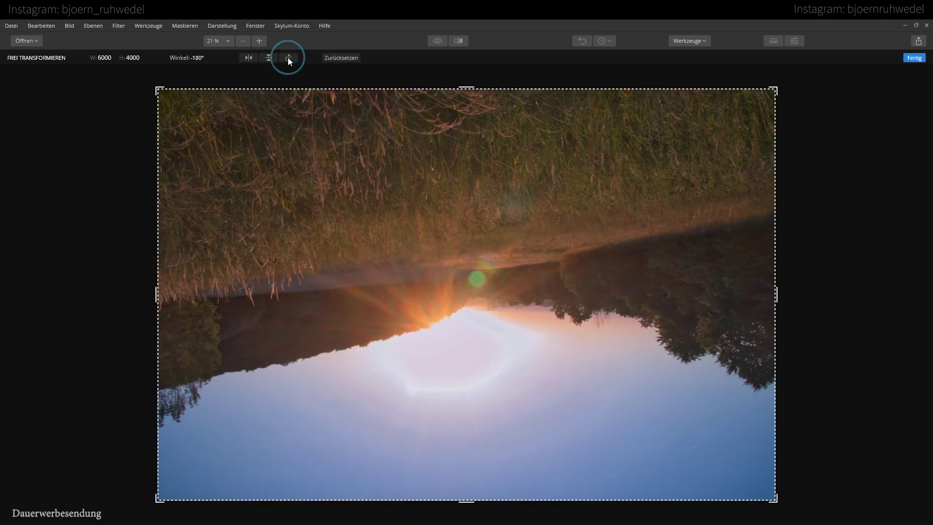
click(288, 57)
click(288, 57)
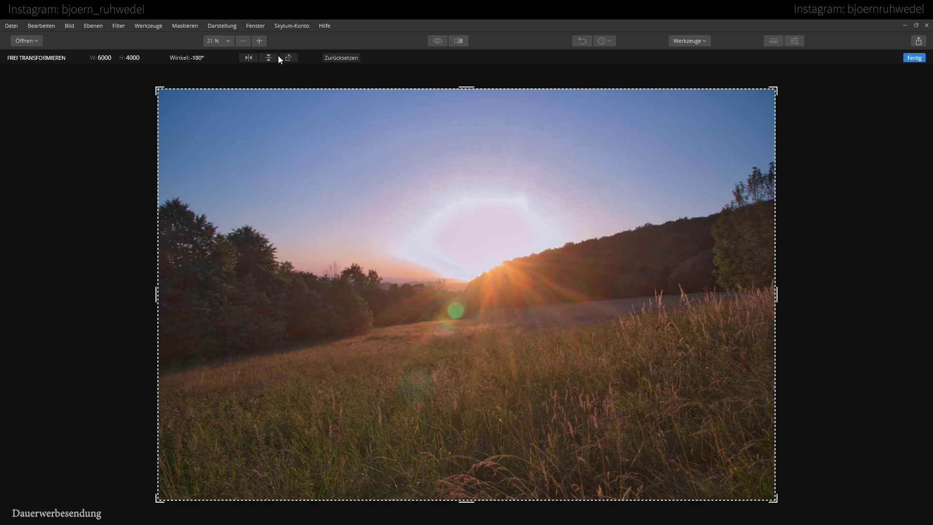
- Try flipping the photo vertically and horizontally, reversing each flip
click(267, 59)
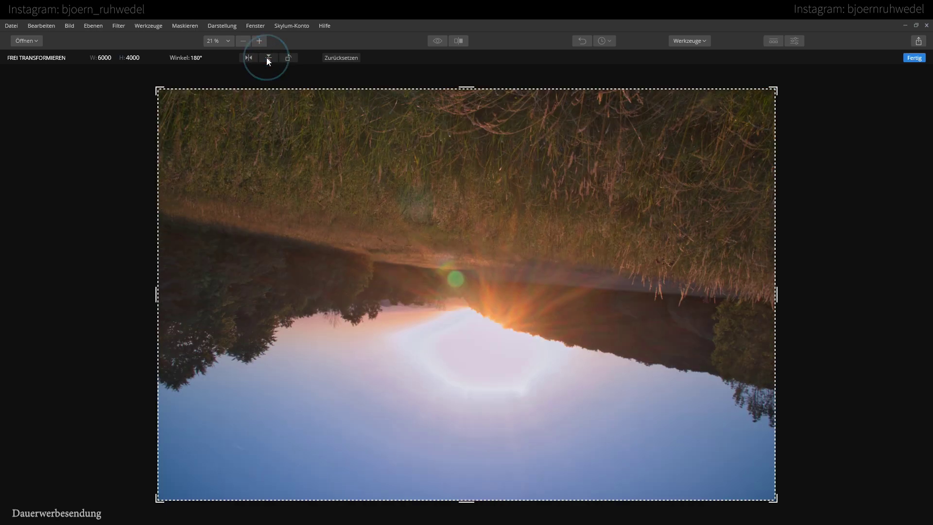
click(268, 58)
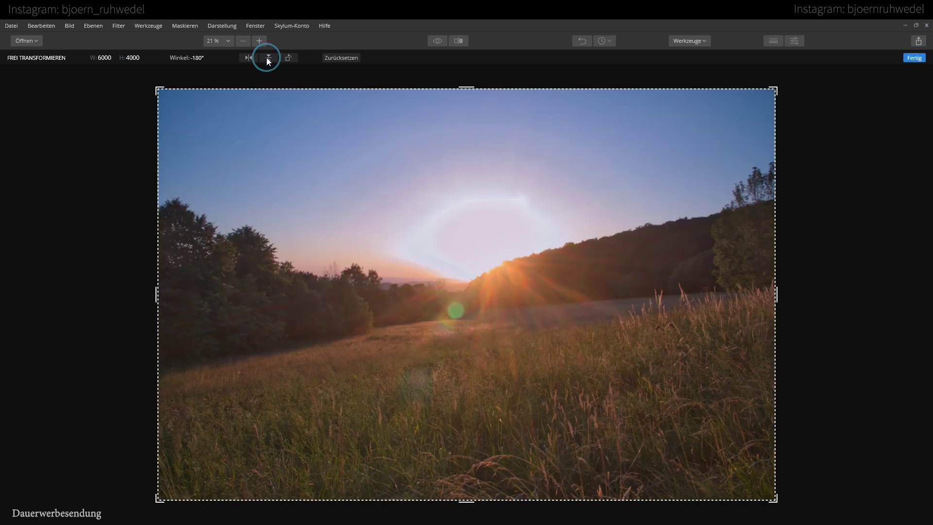
click(247, 58)
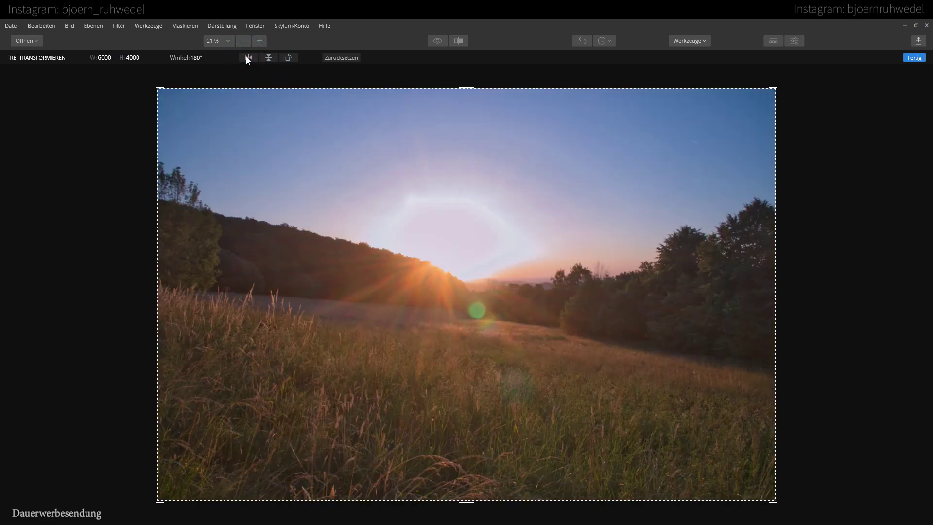
click(248, 59)
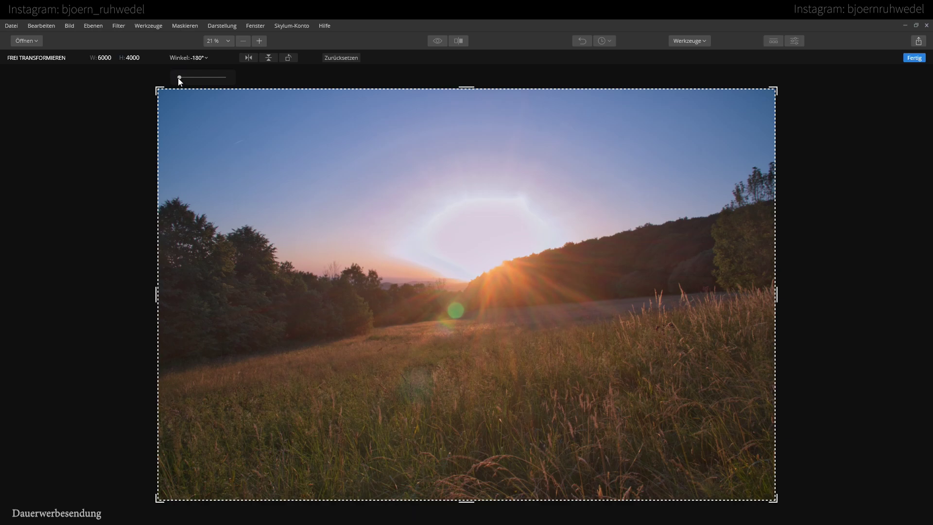
- Try another rotation angle for the photo, reset the transformation and finish Frei Transformieren
drag(179, 78, 201, 78)
click(334, 57)
click(913, 59)
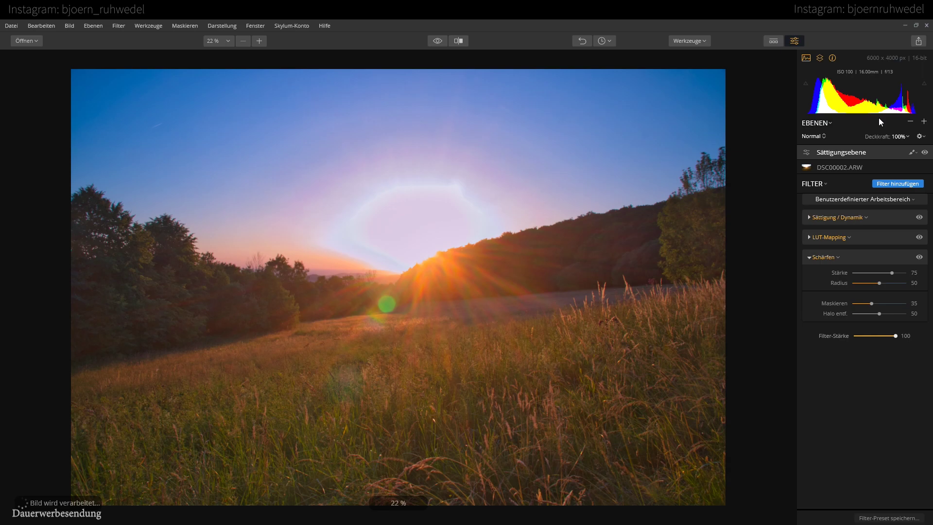